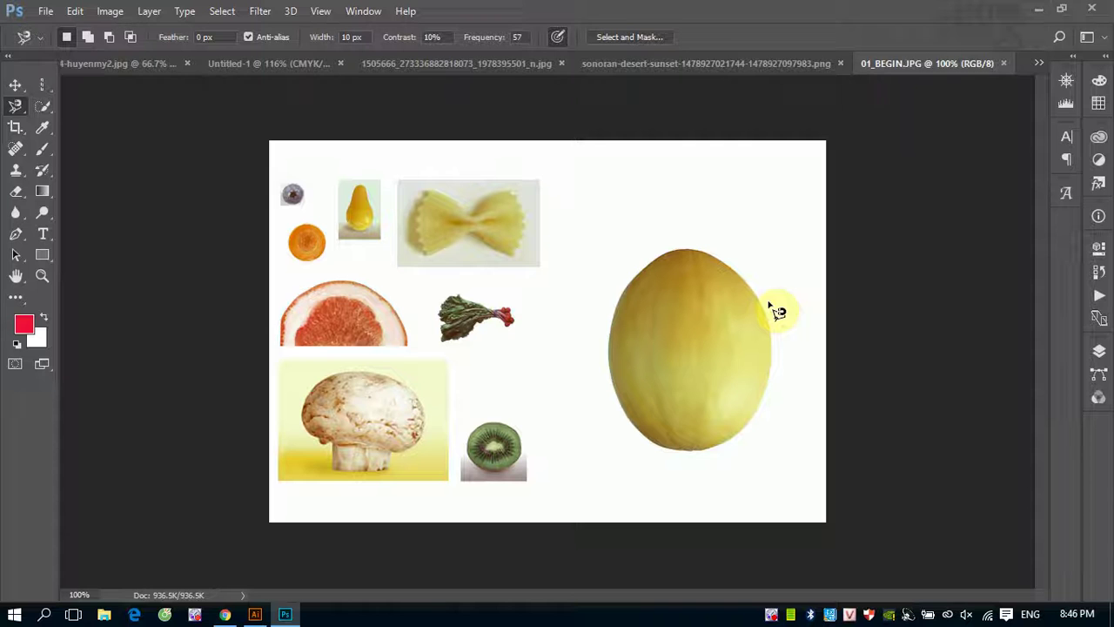
Move from the Quick Selection tool group to the Lasso tool group to view its variants
left_click(41, 114)
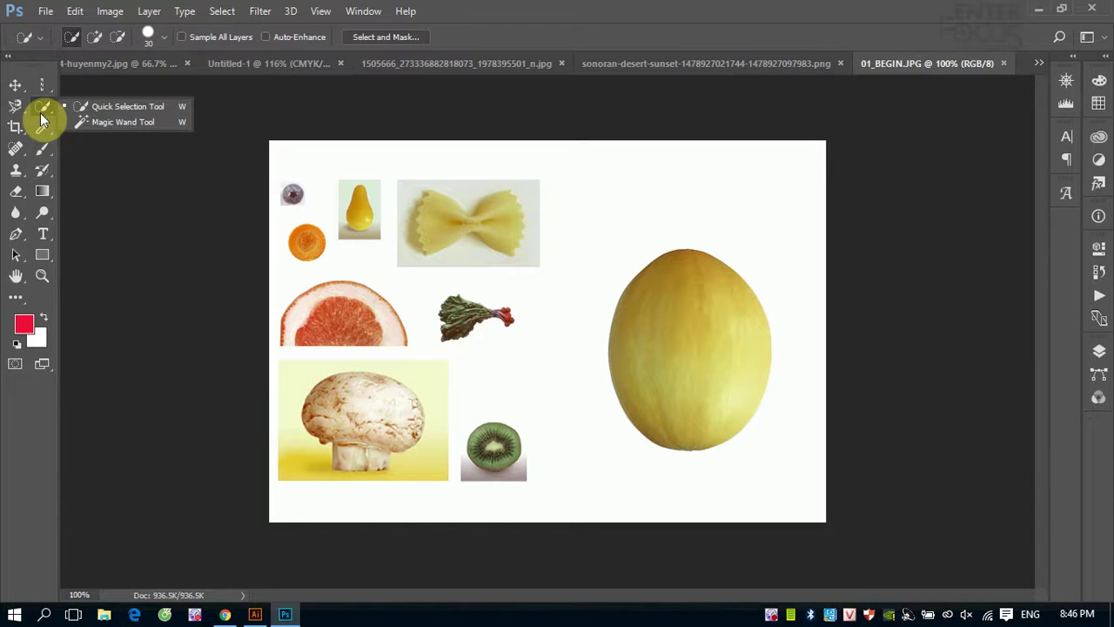
left_click(15, 105)
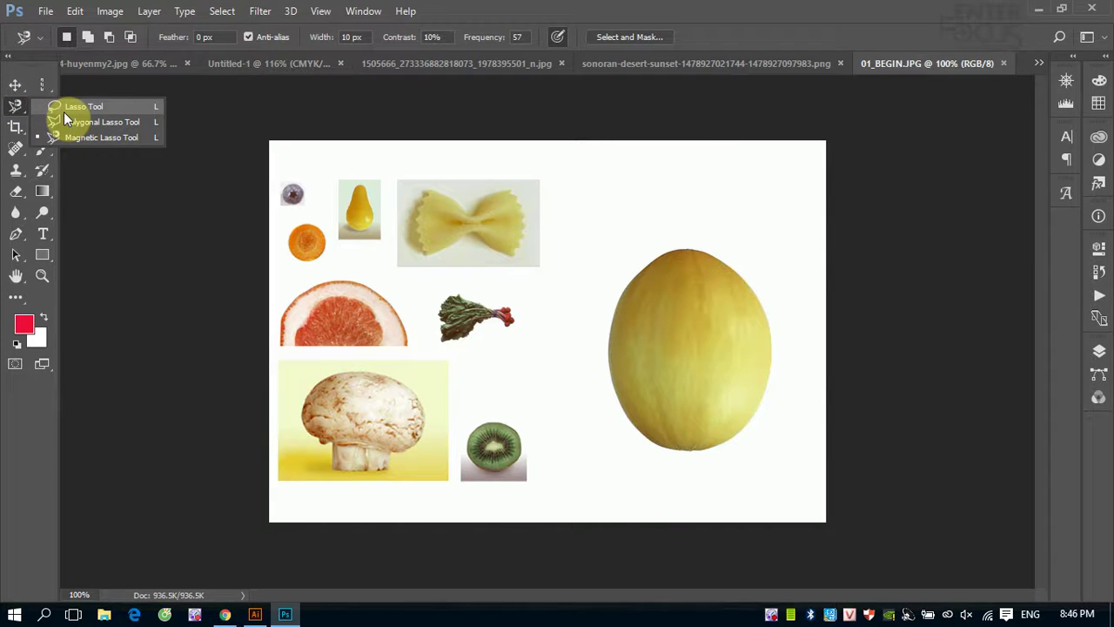
Trace a Lasso Tool outline around the rhubarb's leaves and stalks, zooming in then back out
left_click(68, 108)
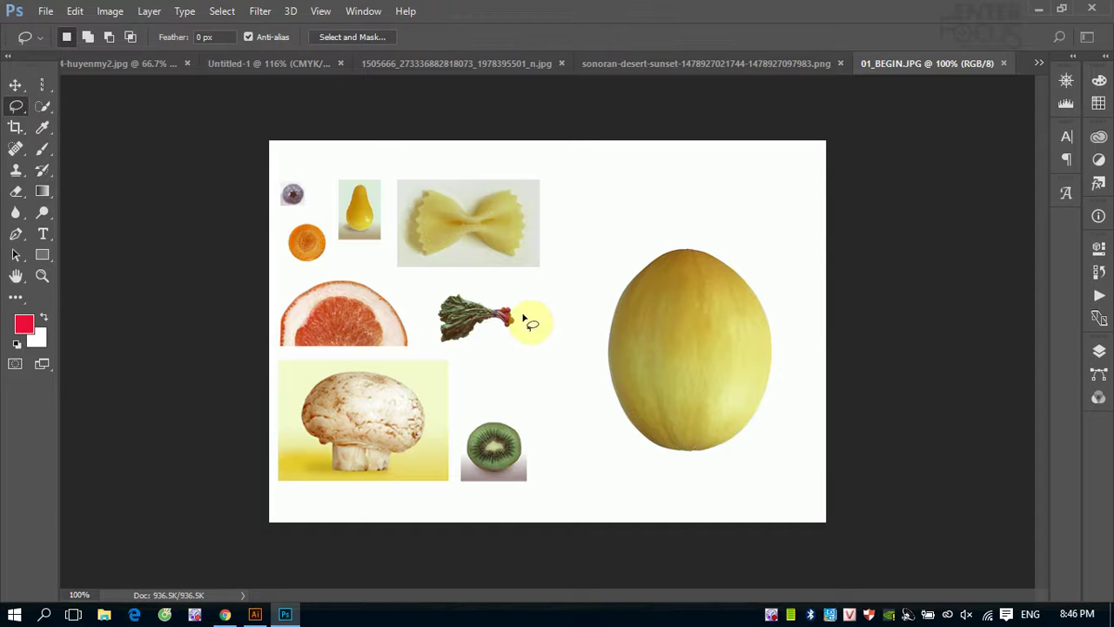
scroll(462, 298, "up", 5)
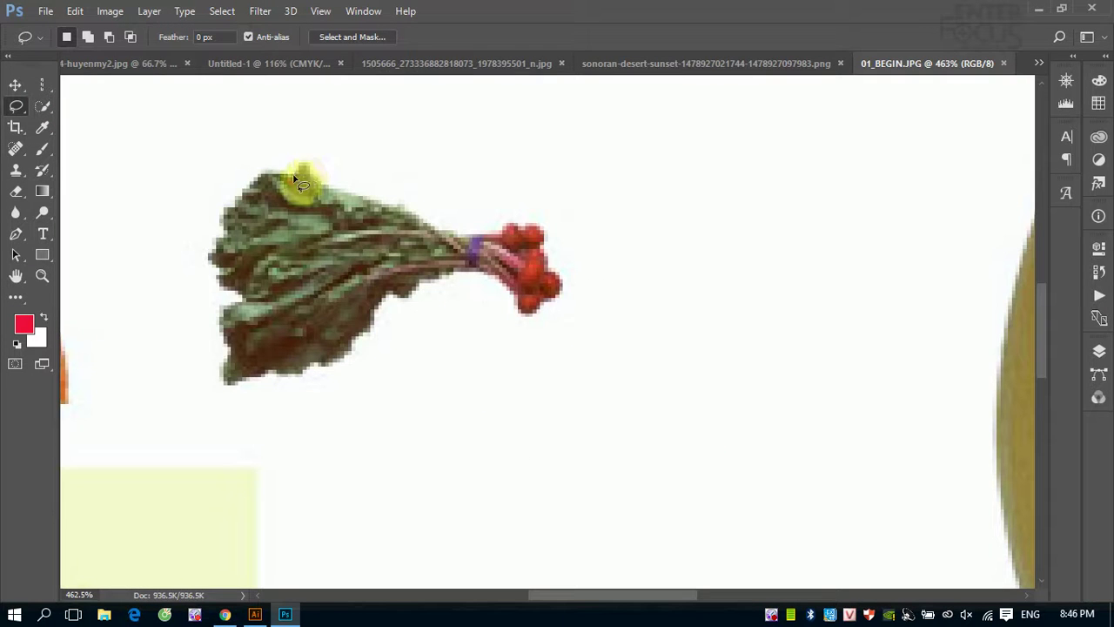
mouse_move(318, 176)
left_mouse_down()
mouse_move(473, 241)
mouse_move(542, 231)
mouse_move(544, 271)
mouse_move(566, 301)
mouse_move(519, 307)
mouse_move(507, 284)
mouse_move(467, 274)
mouse_move(392, 299)
mouse_move(341, 357)
mouse_move(231, 386)
mouse_move(220, 318)
mouse_move(235, 301)
mouse_move(218, 259)
mouse_move(228, 221)
mouse_move(250, 189)
mouse_move(306, 172)
left_mouse_up()
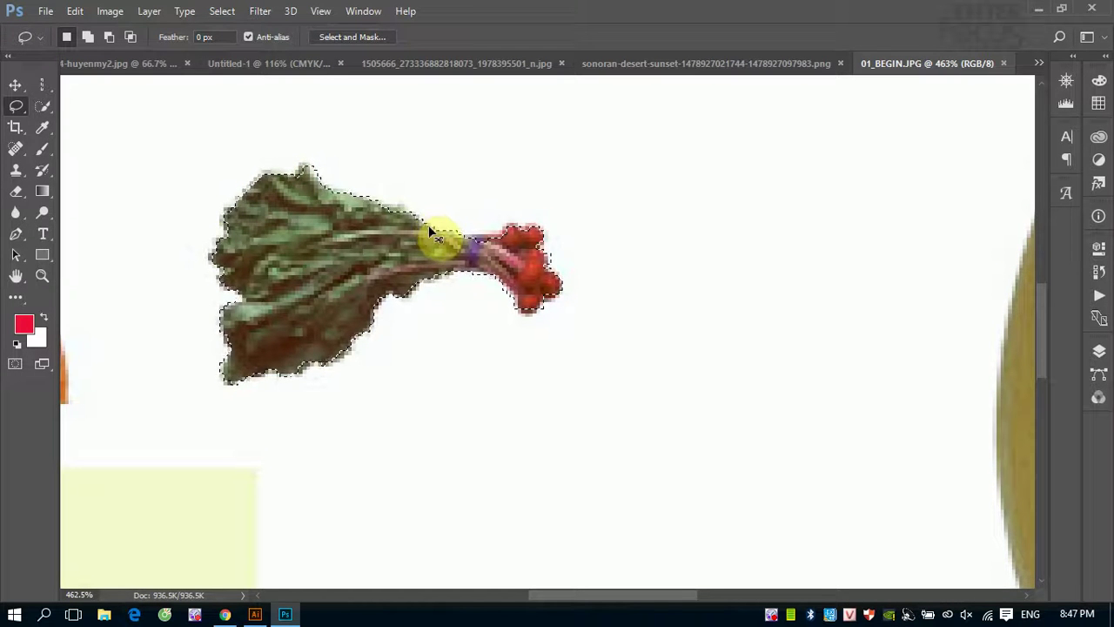
scroll(431, 231, "down", 2)
scroll(431, 233, "down", 2)
scroll(430, 233, "down", 2)
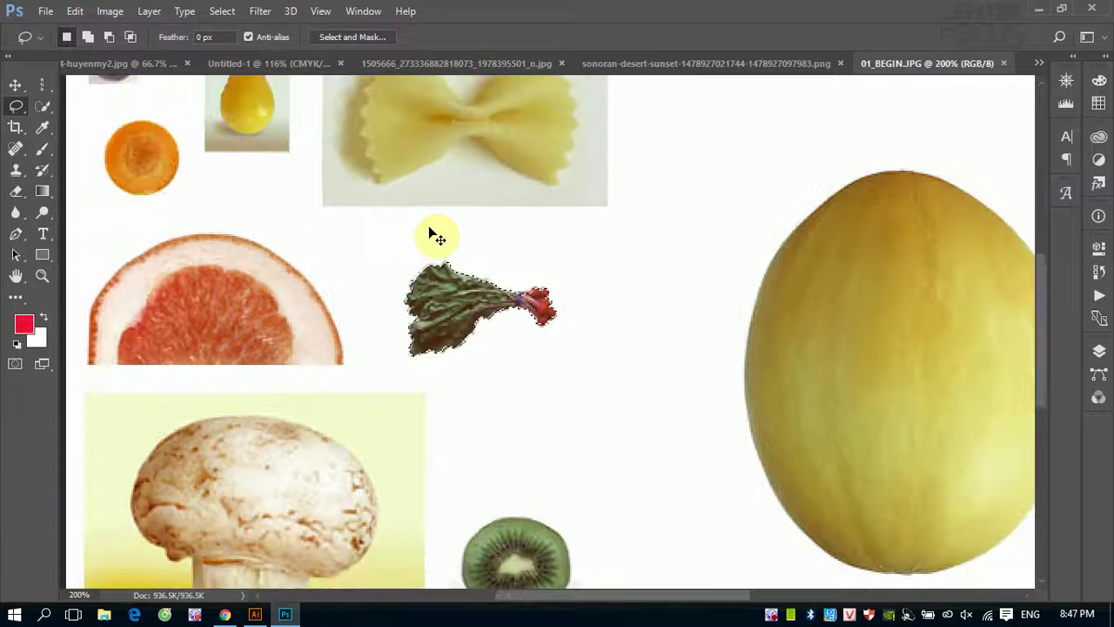
Switch to the Magic Wand Tool and pan the canvas over to the melon
left_click(42, 105)
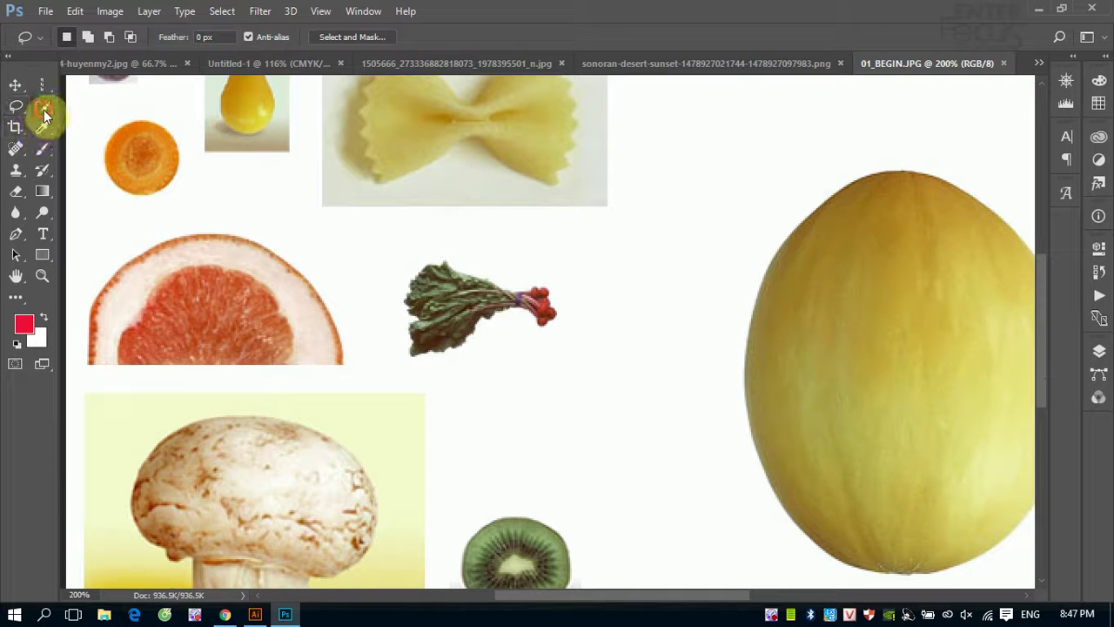
right_click(42, 105)
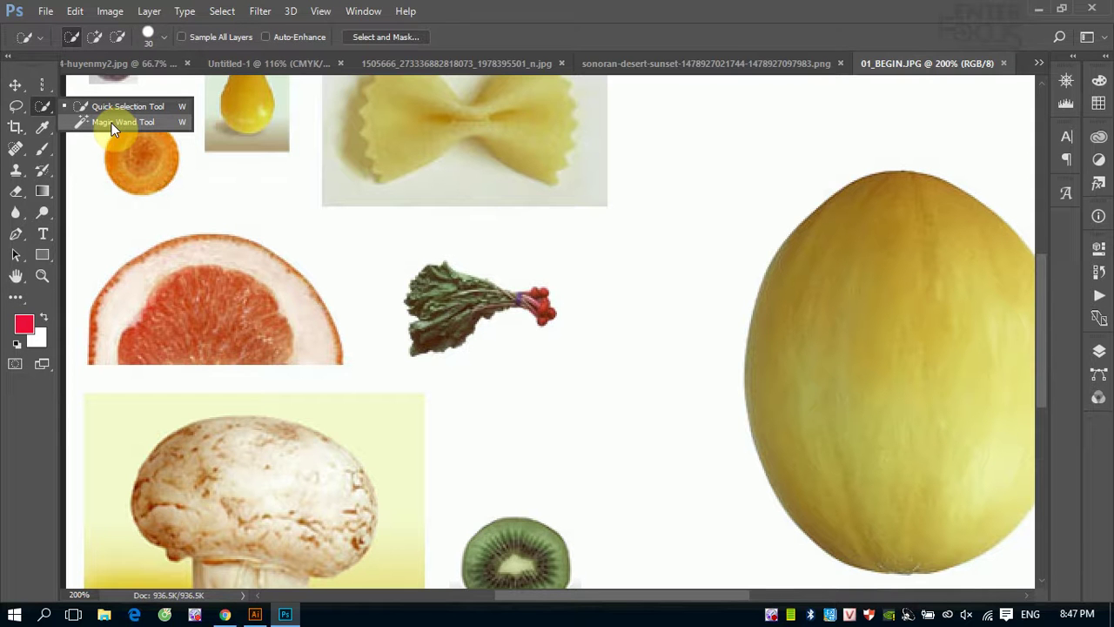
left_click(111, 122)
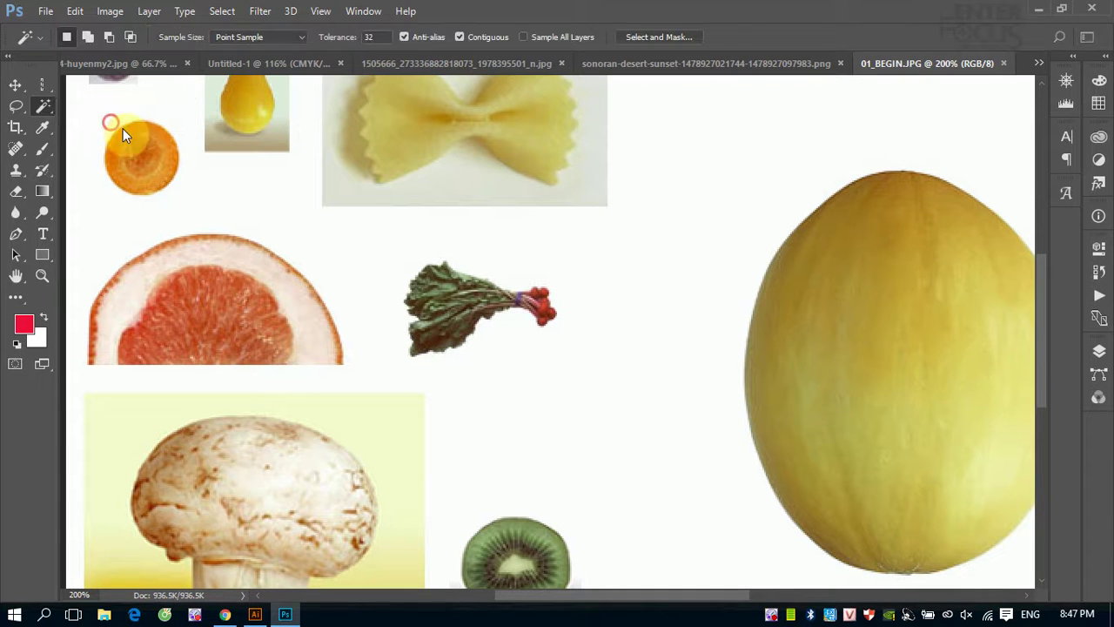
left_click_drag(913, 361, 623, 245)
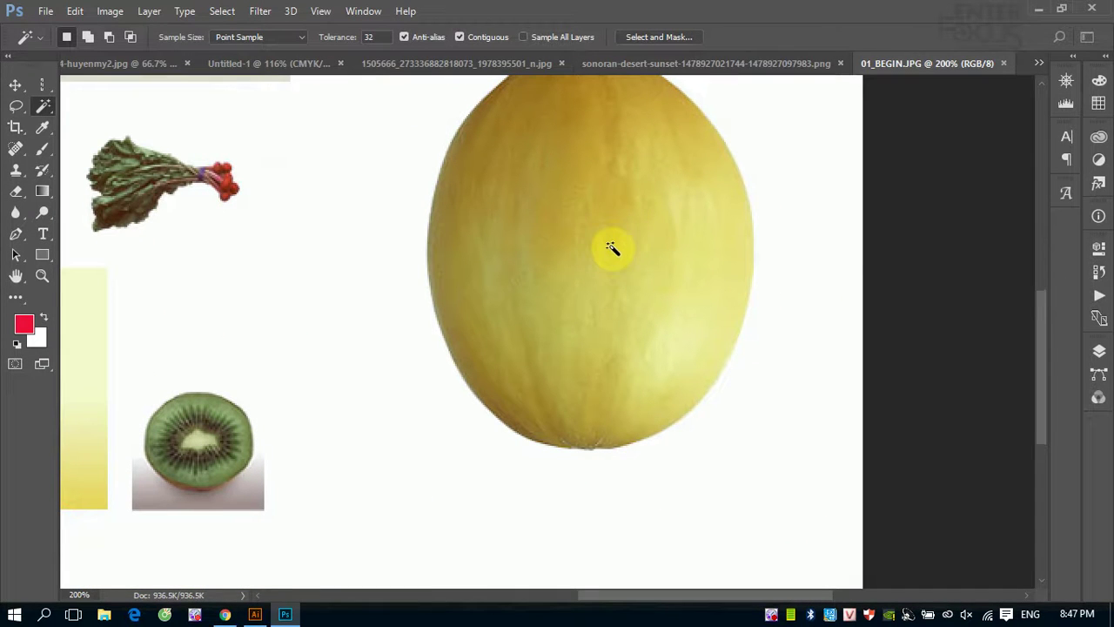
Magic Wand-select a patch of the melon's lighter right side, then highlight the Tolerance 32 value
left_click(609, 228)
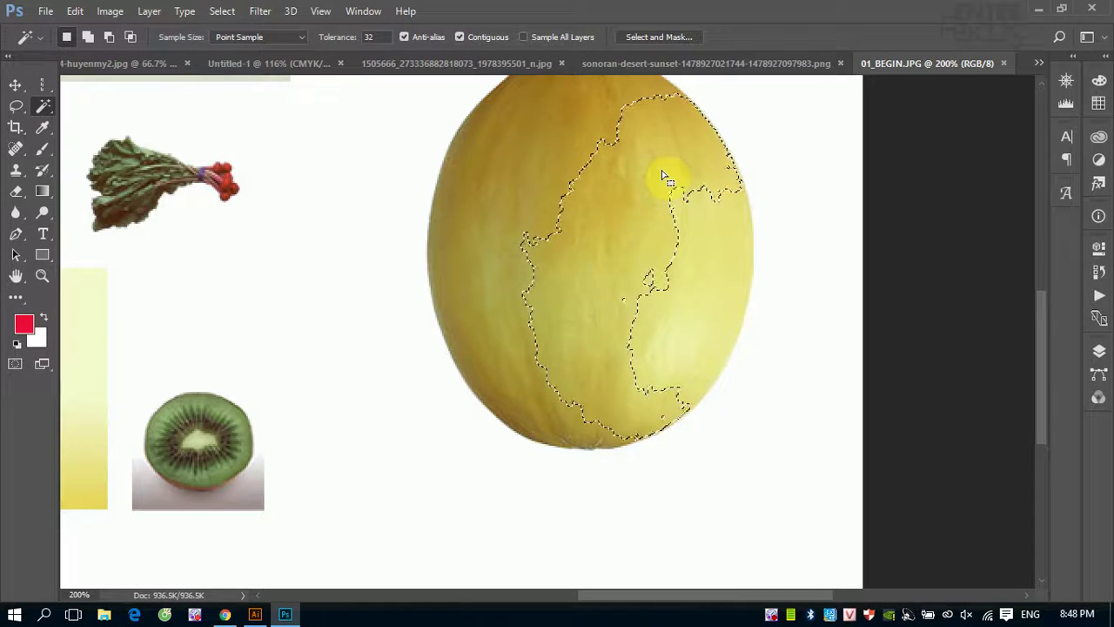
double_click(368, 37)
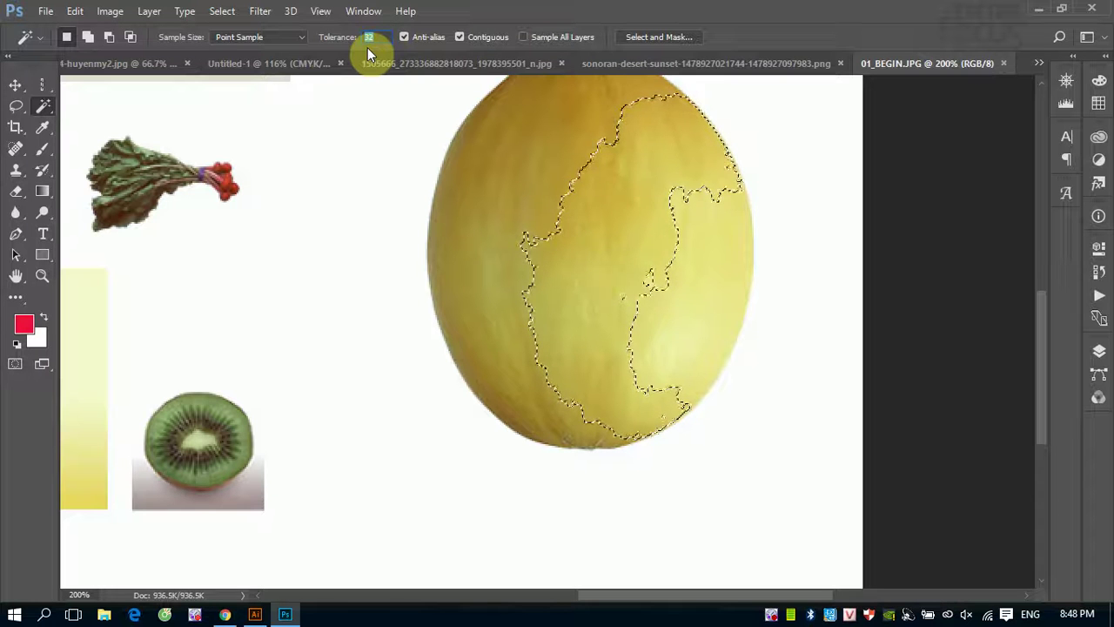
At Tolerance 1, select the background, then a tiny melon-skin patch, and zoom in closely on it
type("1")
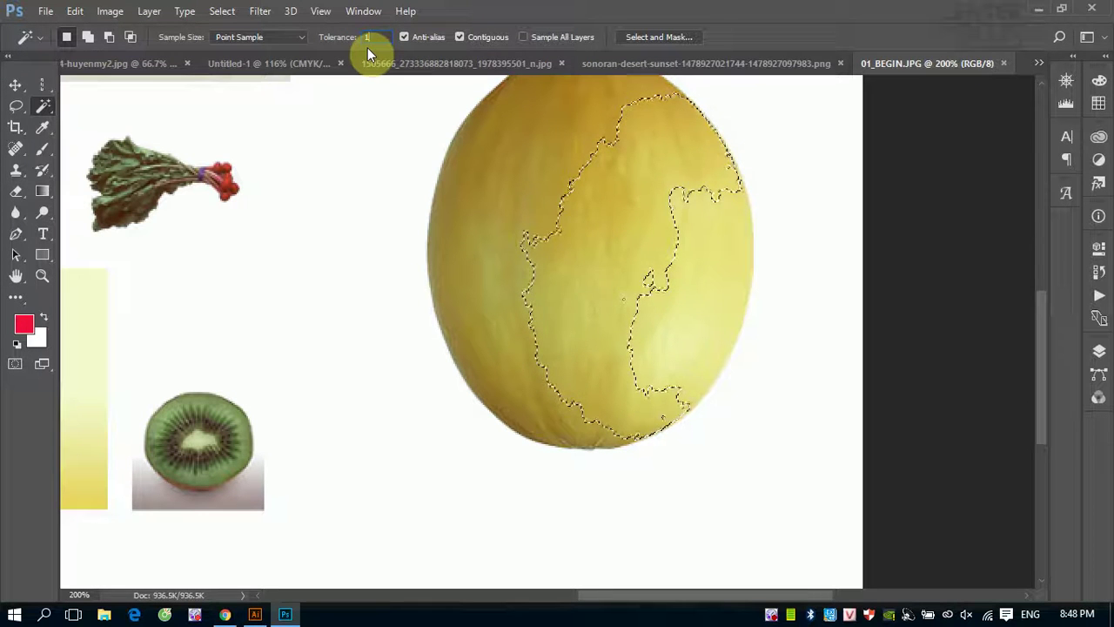
left_click(788, 309)
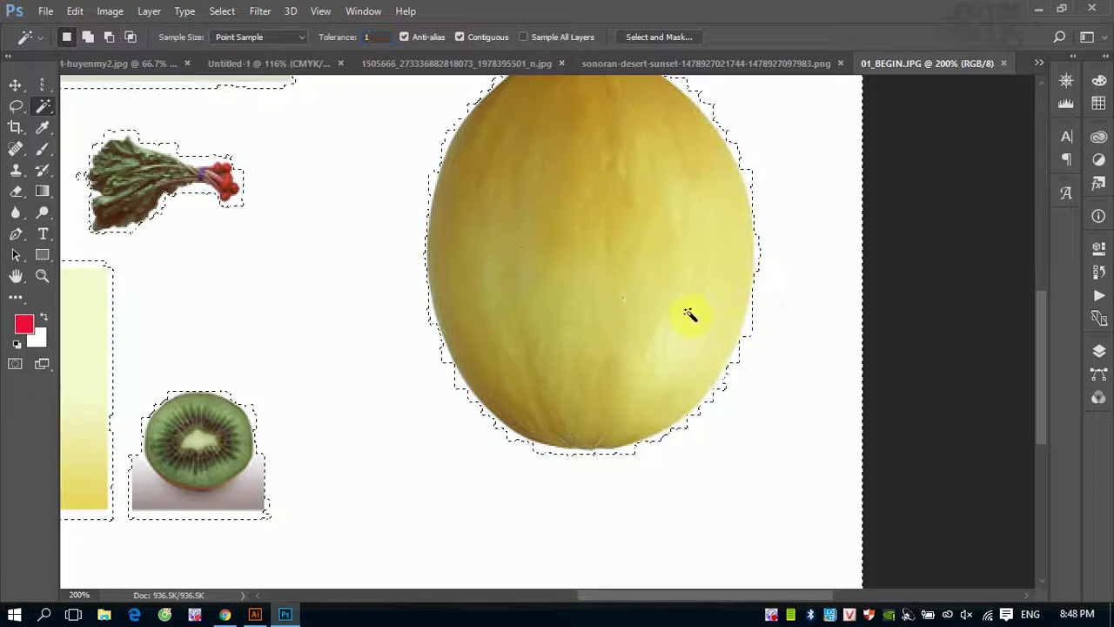
left_click(611, 274)
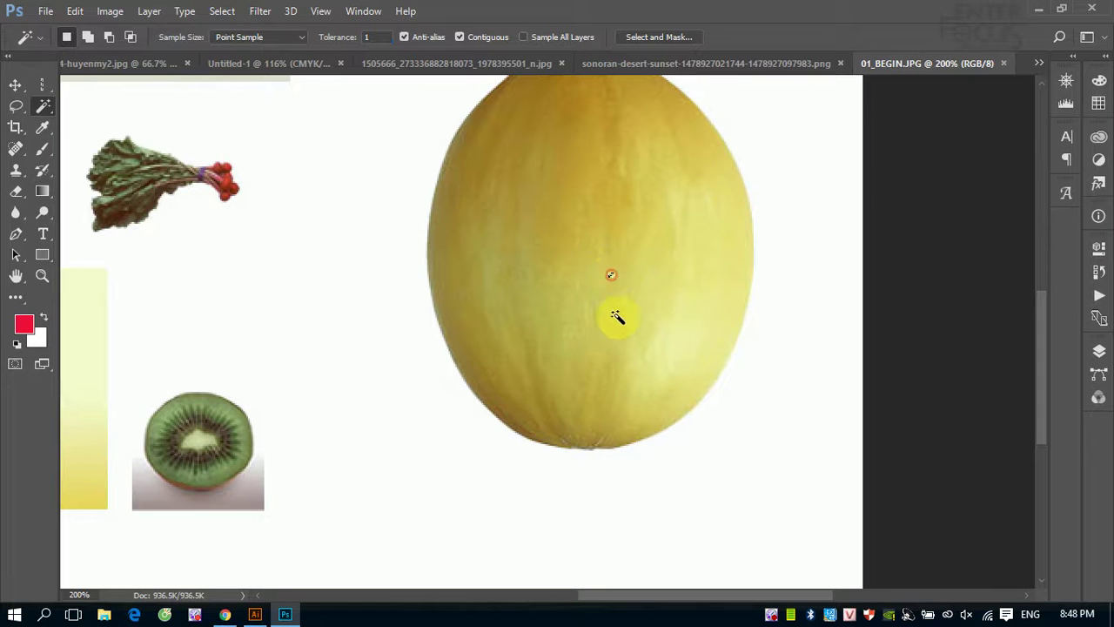
left_click_drag(597, 261, 639, 297)
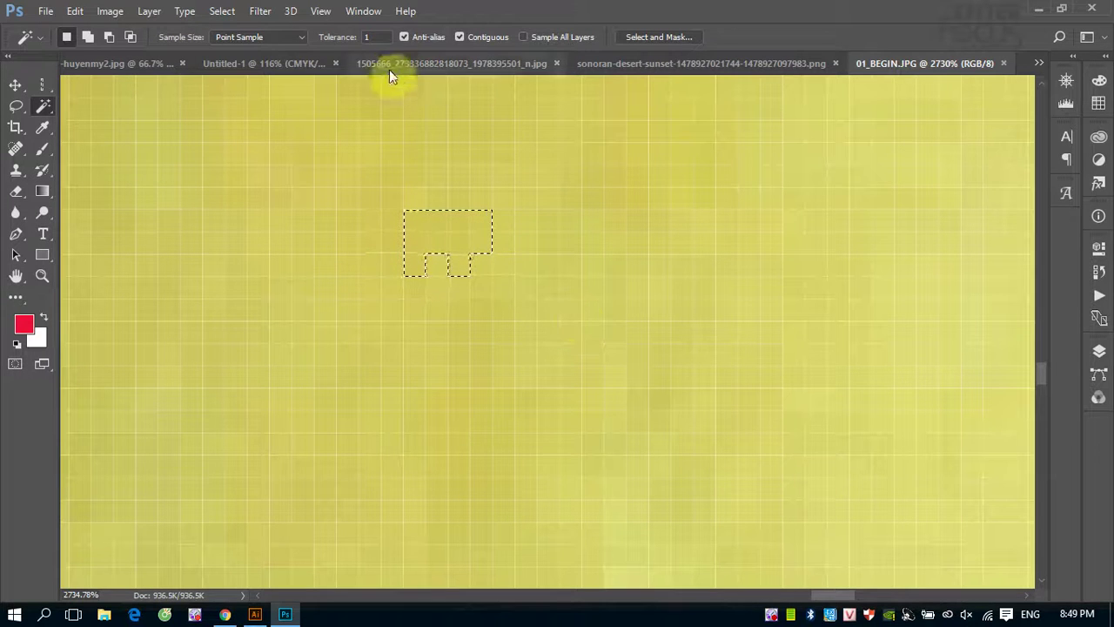
Reselect the melon skin at Tolerance 10 and zoom back out to view the selection
left_click(379, 36)
type("0")
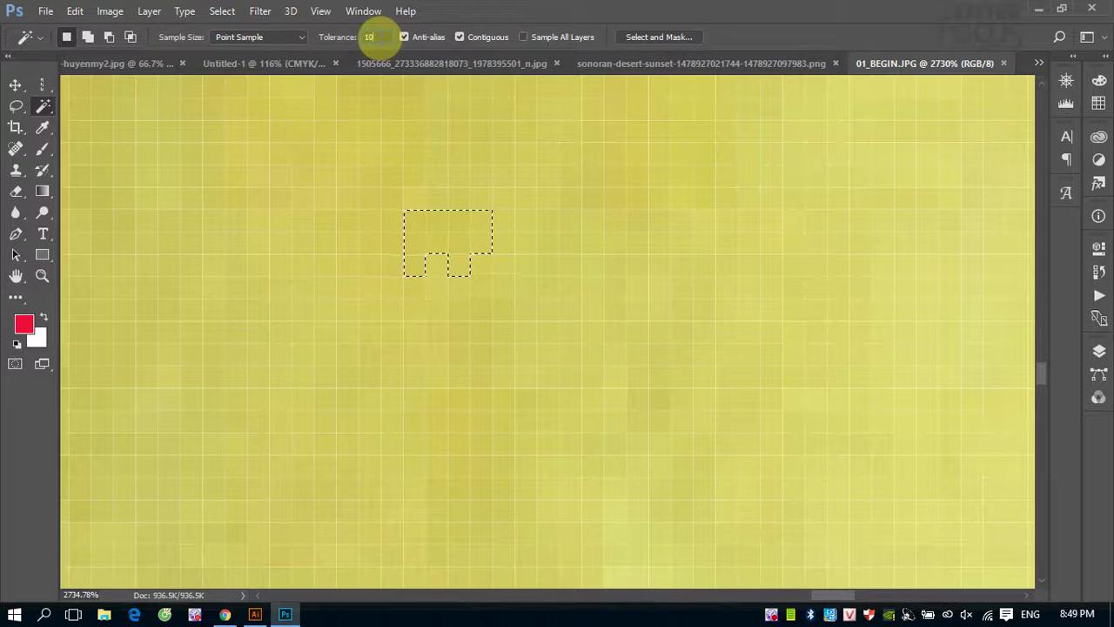
left_click(449, 231)
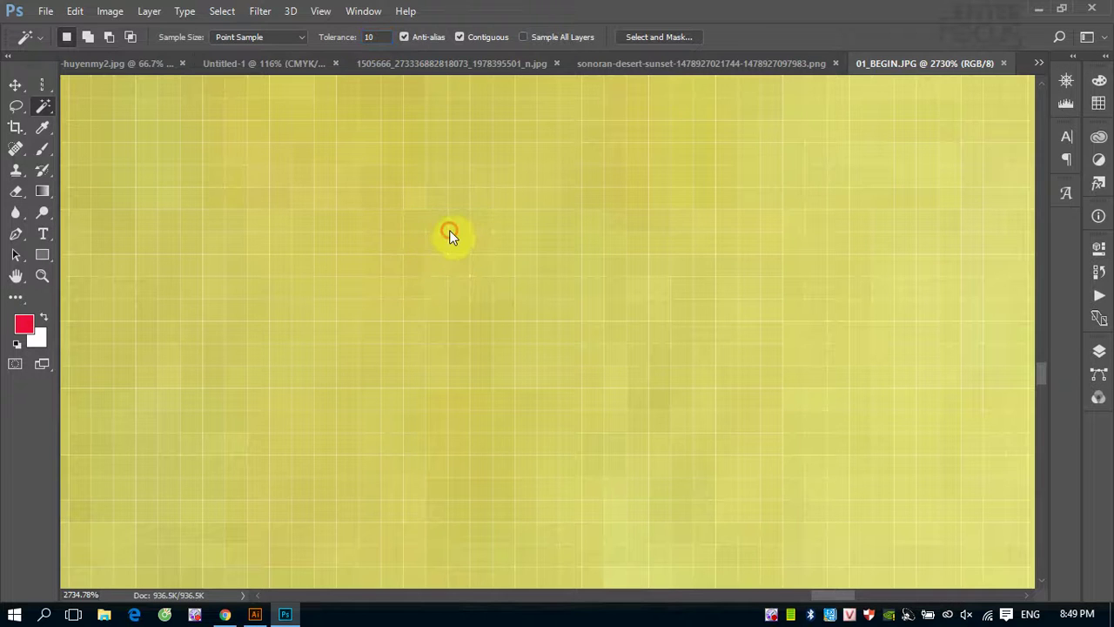
key("ctrl+minus")
key("ctrl+minus")
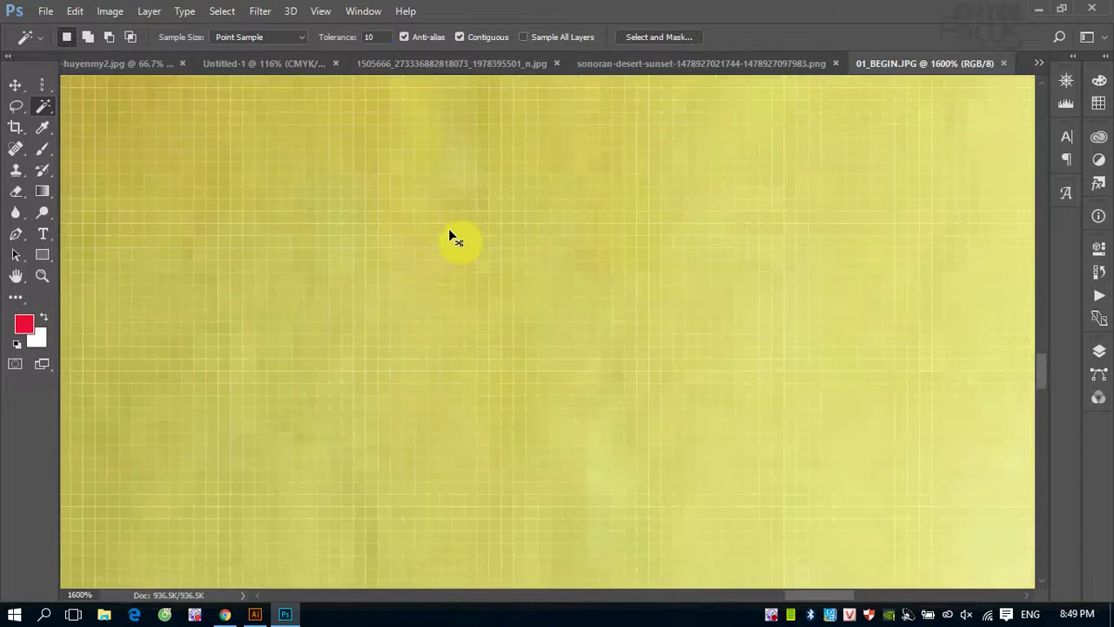
key("ctrl+minus")
key("ctrl+minus")
key("ctrl+minus")
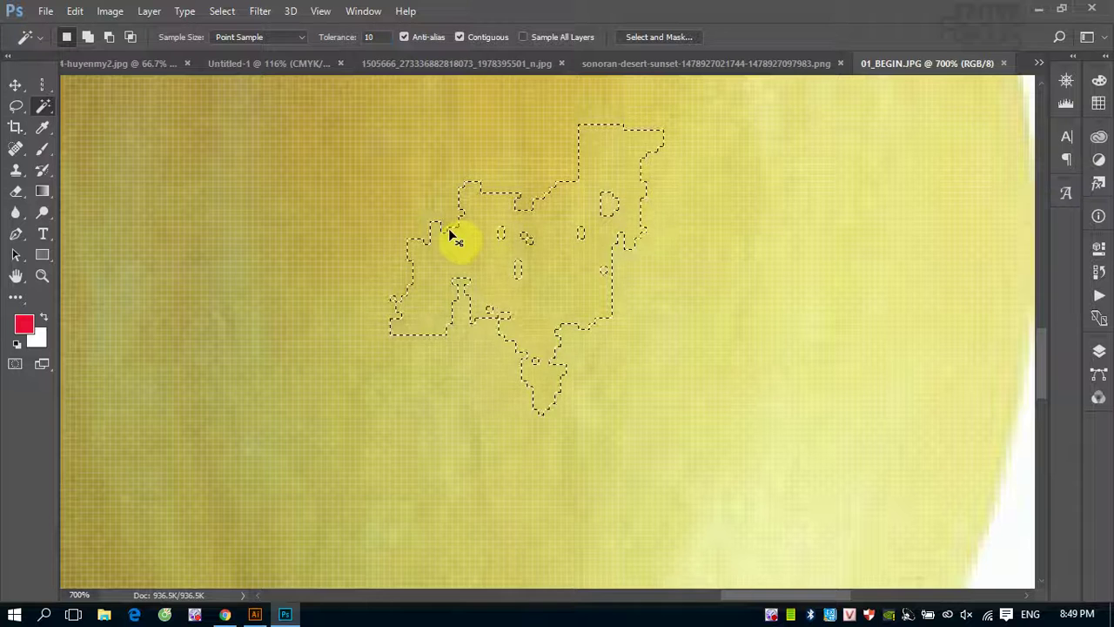
key("ctrl+minus")
key("ctrl+minus")
key("ctrl+d")
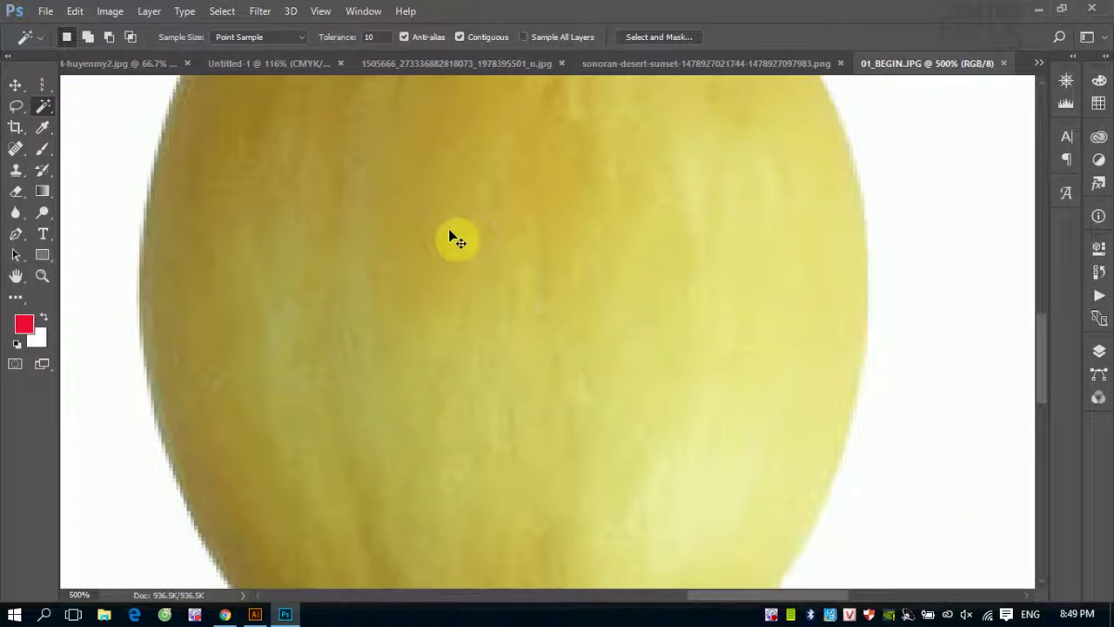
key("ctrl+minus")
key("ctrl+minus")
key("ctrl+shift+d")
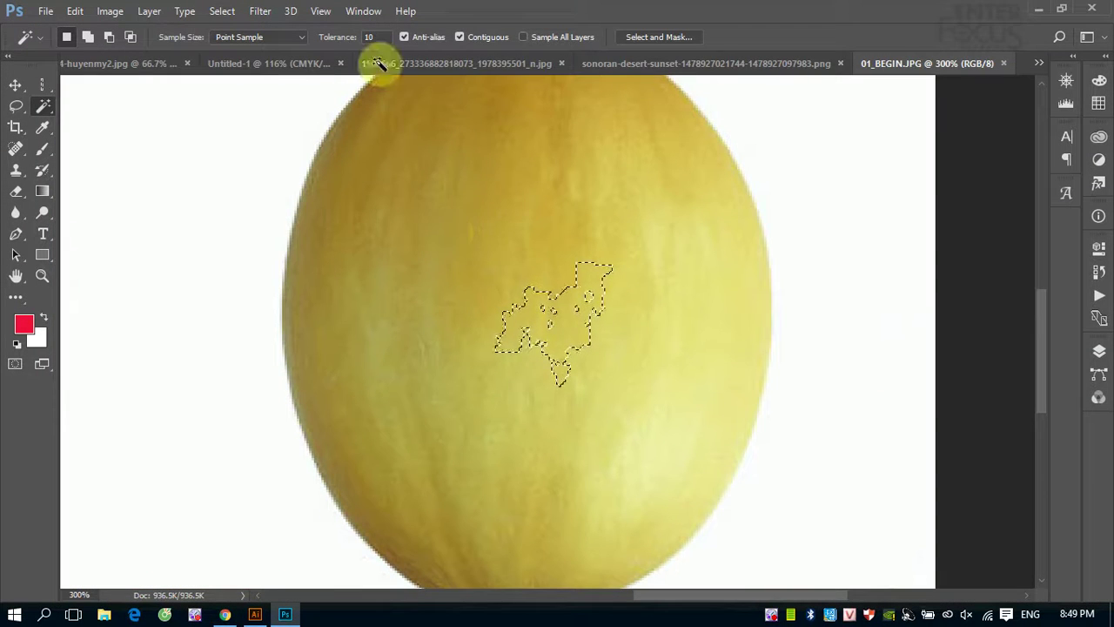
Change Tolerance to 30 and click the melon to select a broad band
left_click_drag(370, 36, 331, 35)
type("3")
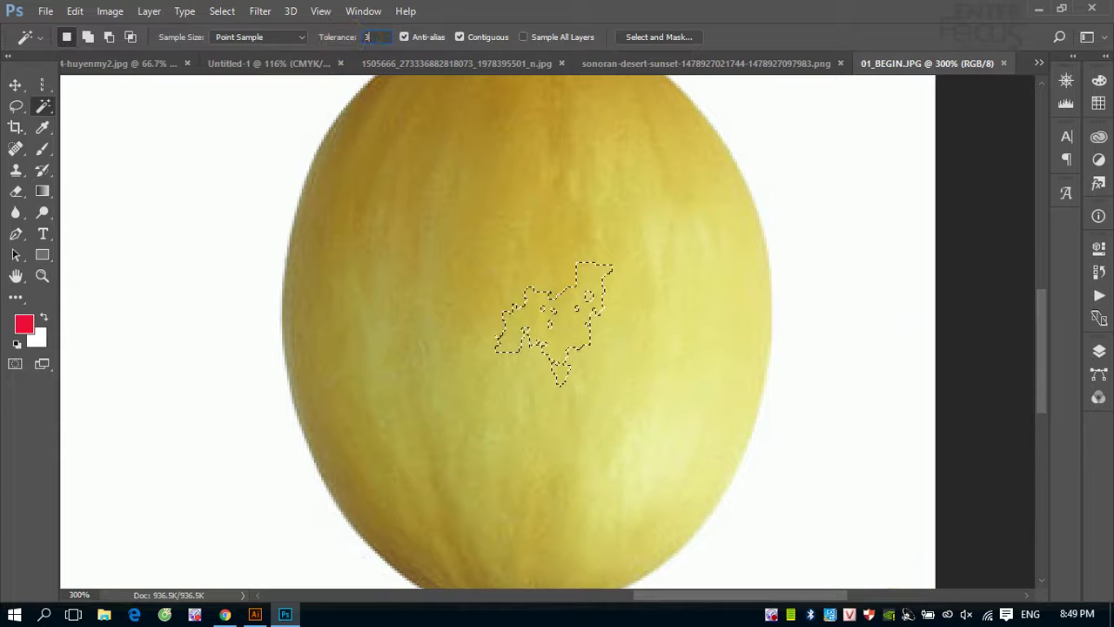
type("0")
left_click(567, 322)
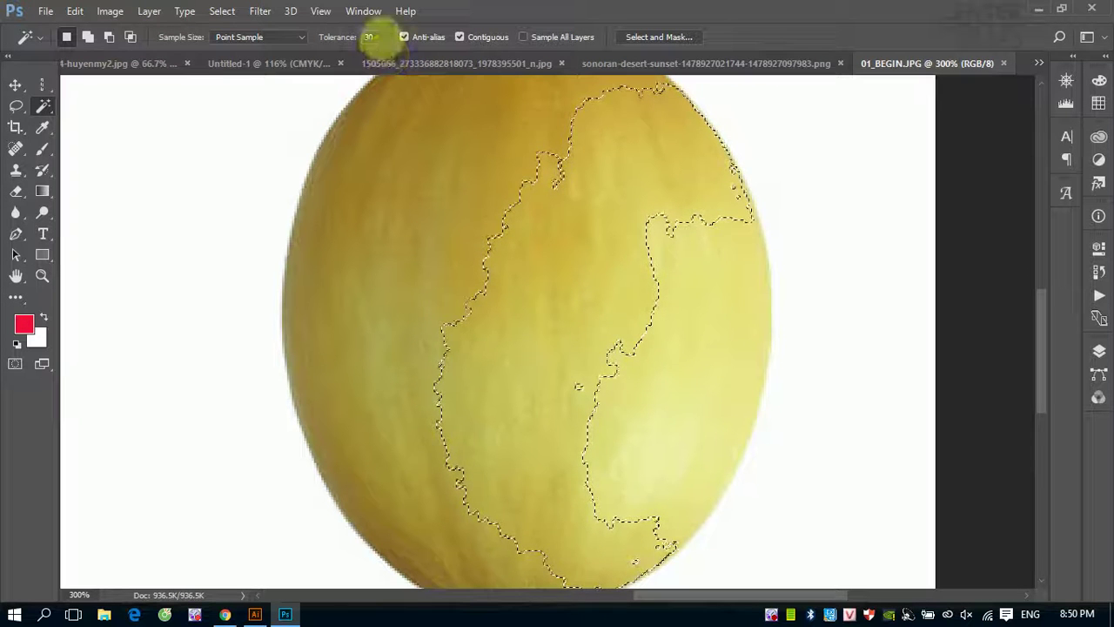
Set Tolerance to 100, select the whole melon in one click, and fit the collage on screen
left_click(339, 39)
type("100")
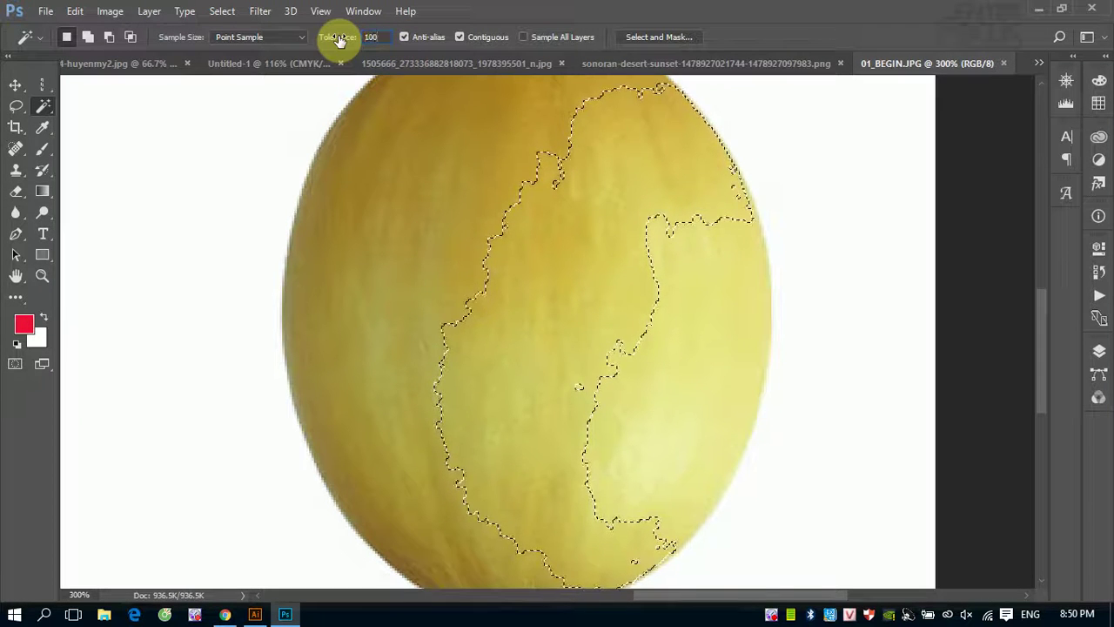
left_click(562, 347)
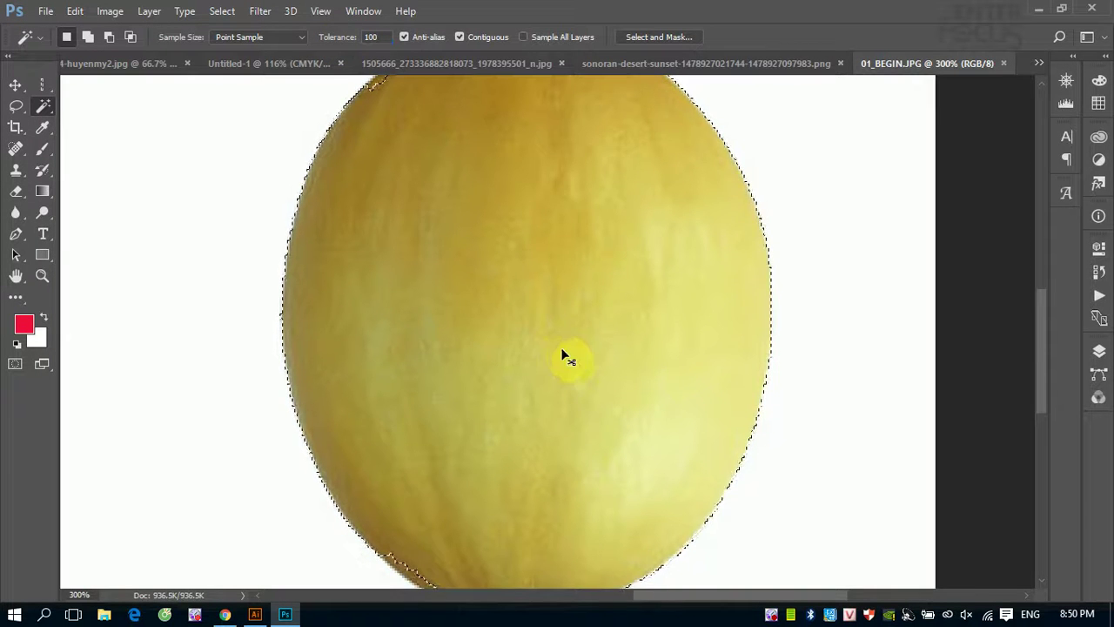
key("ctrl+0")
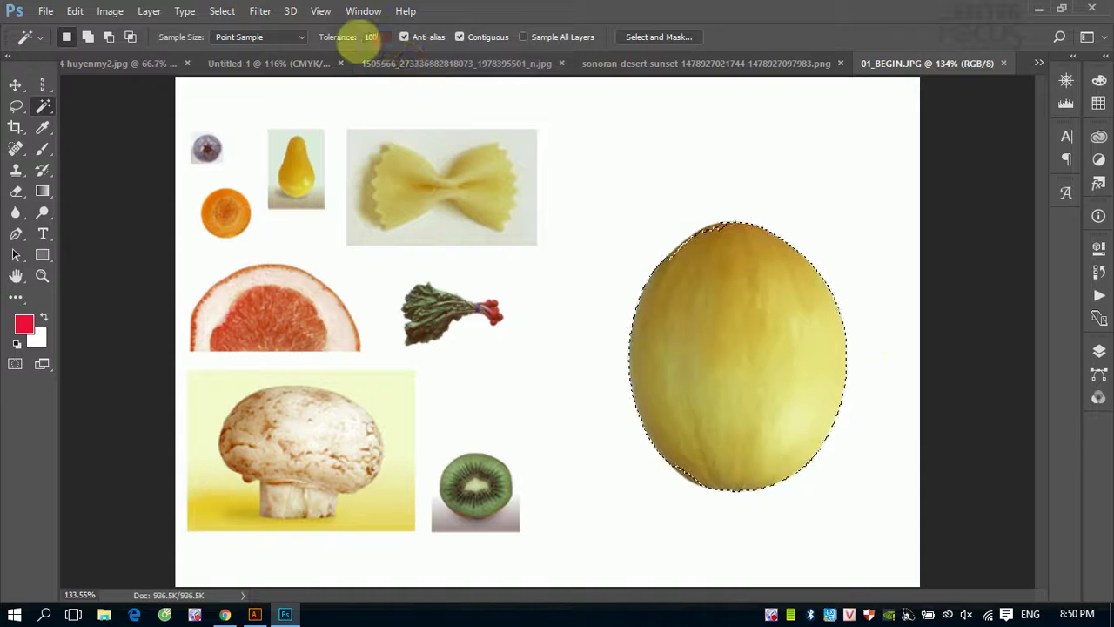
left_click(366, 36)
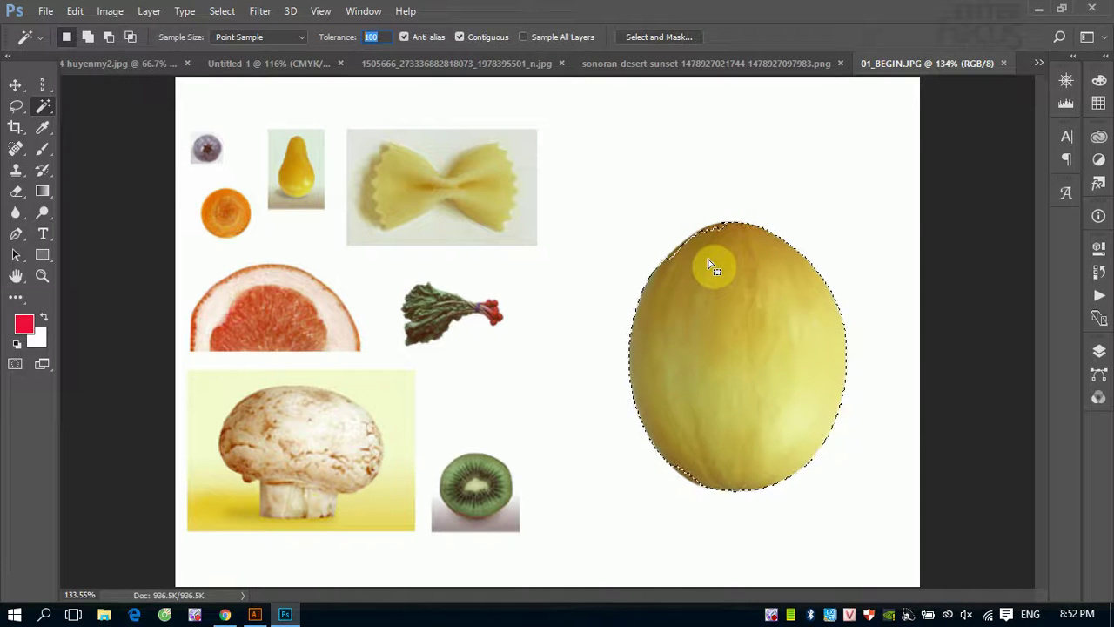
left_click(460, 36)
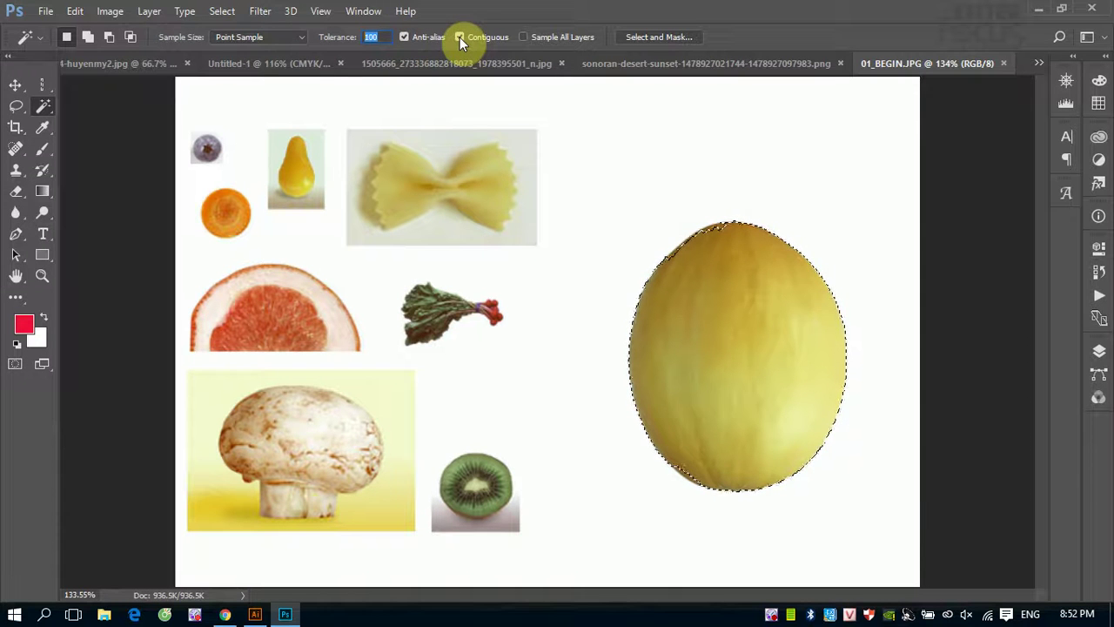
left_click(739, 319)
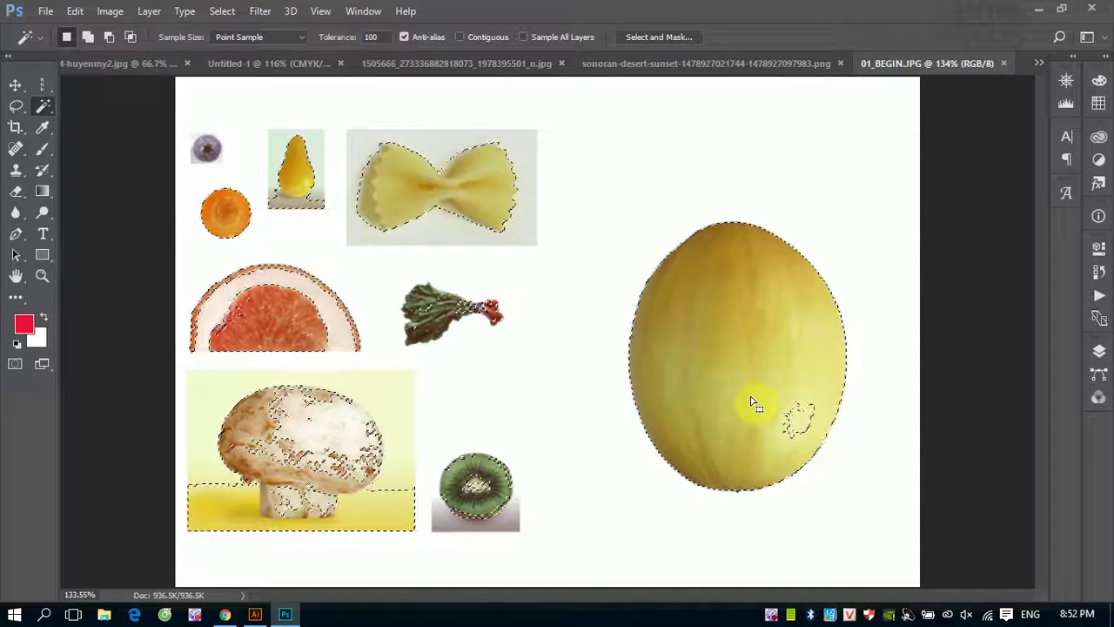
left_click(460, 36)
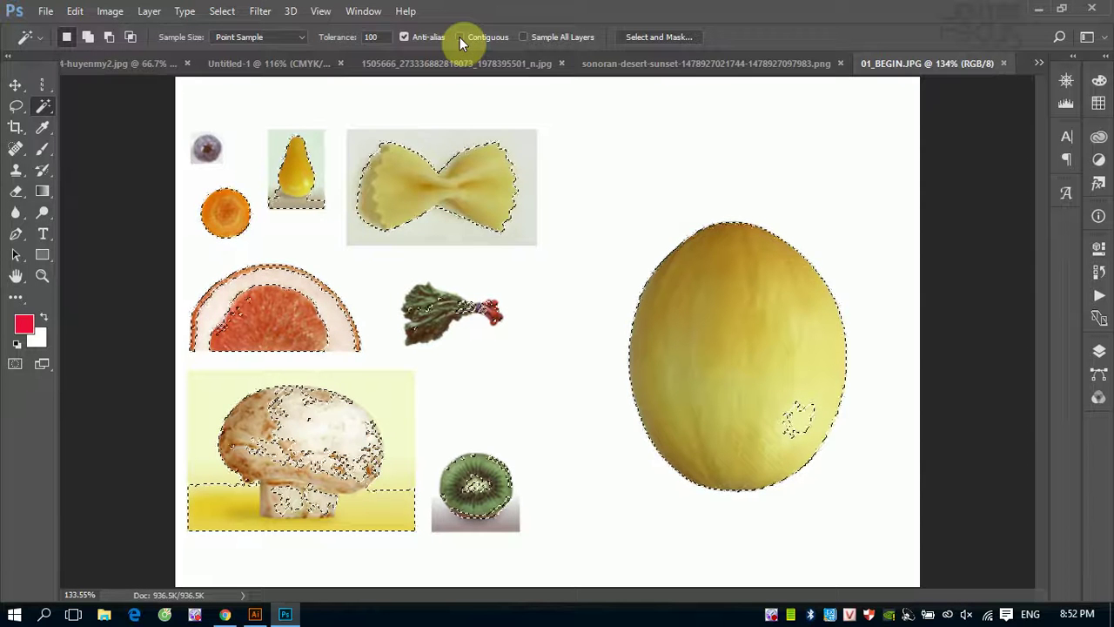
left_click(725, 338)
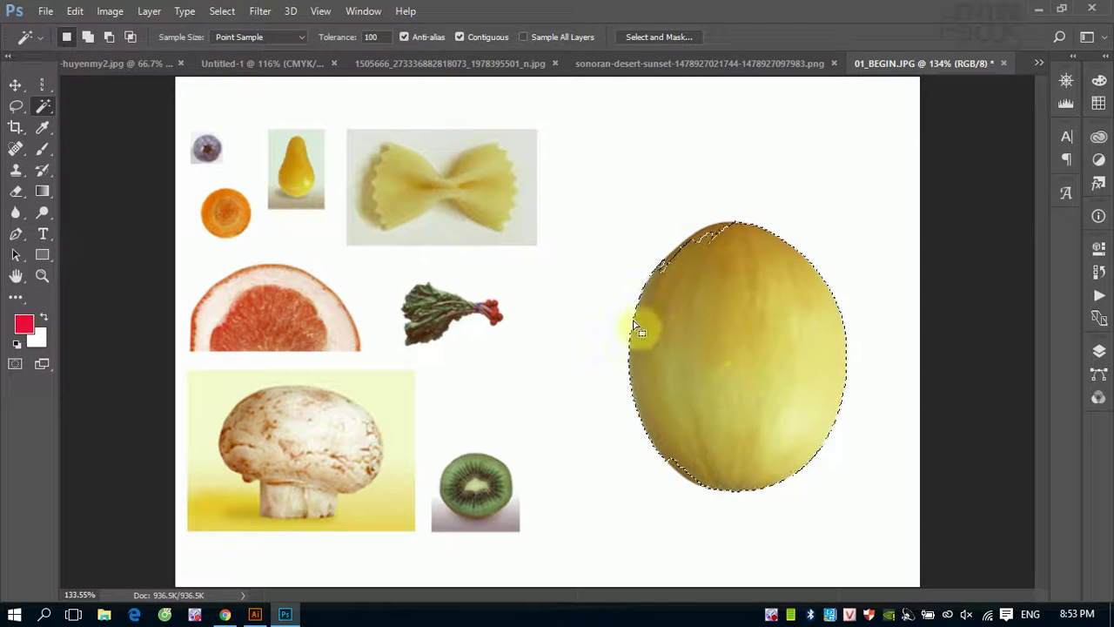
Try Contiguous off to select melon tones everywhere, then turn it back on and reselect only the melon
left_click(459, 37)
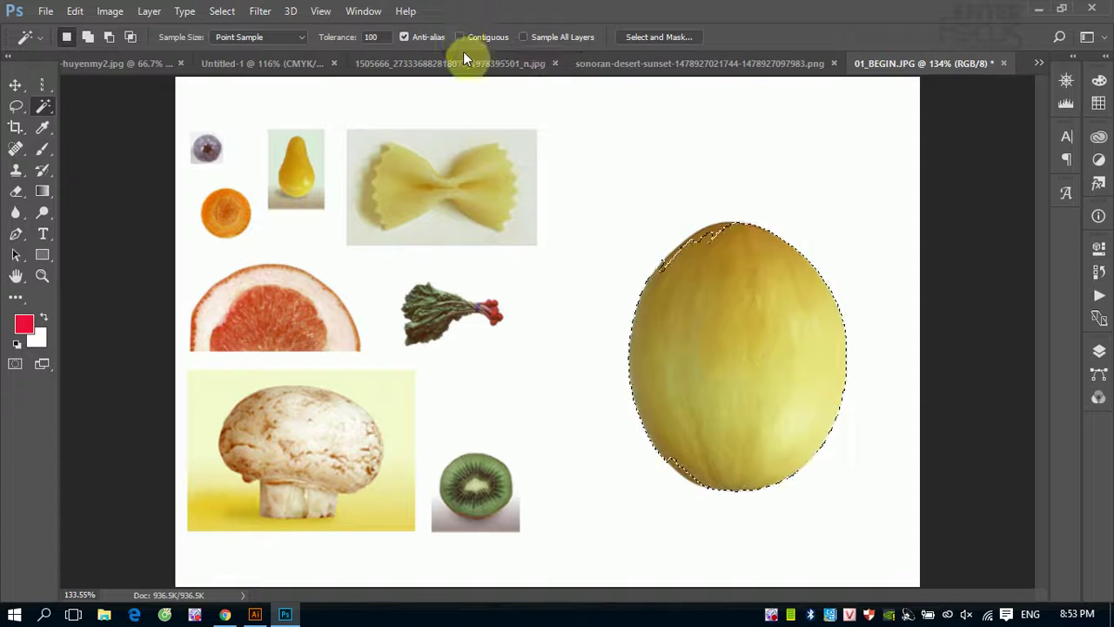
left_click(722, 321)
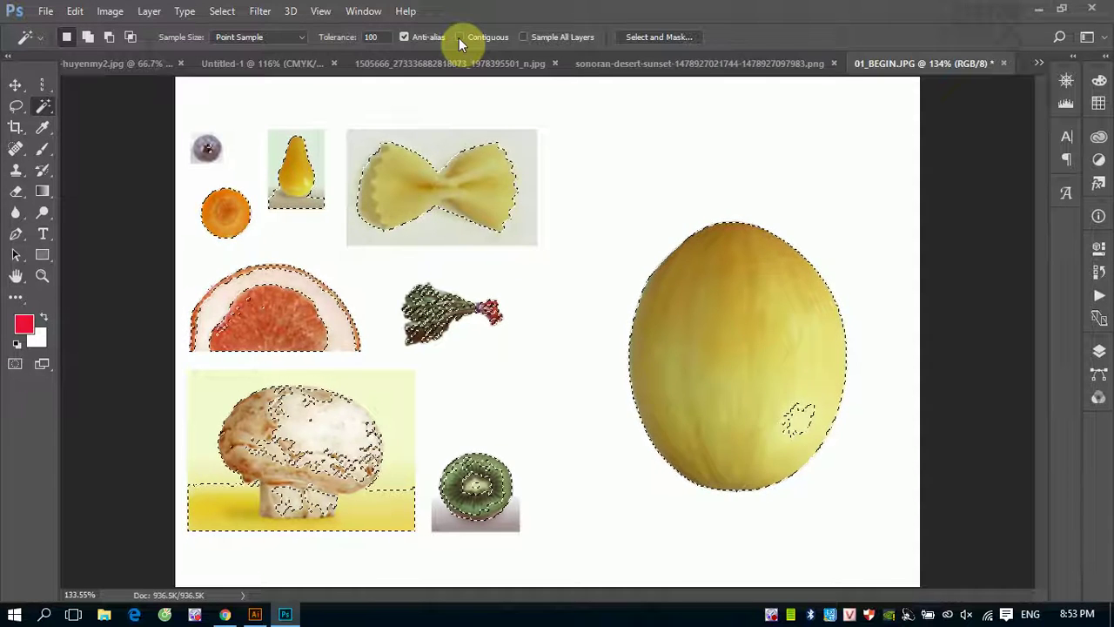
left_click(459, 37)
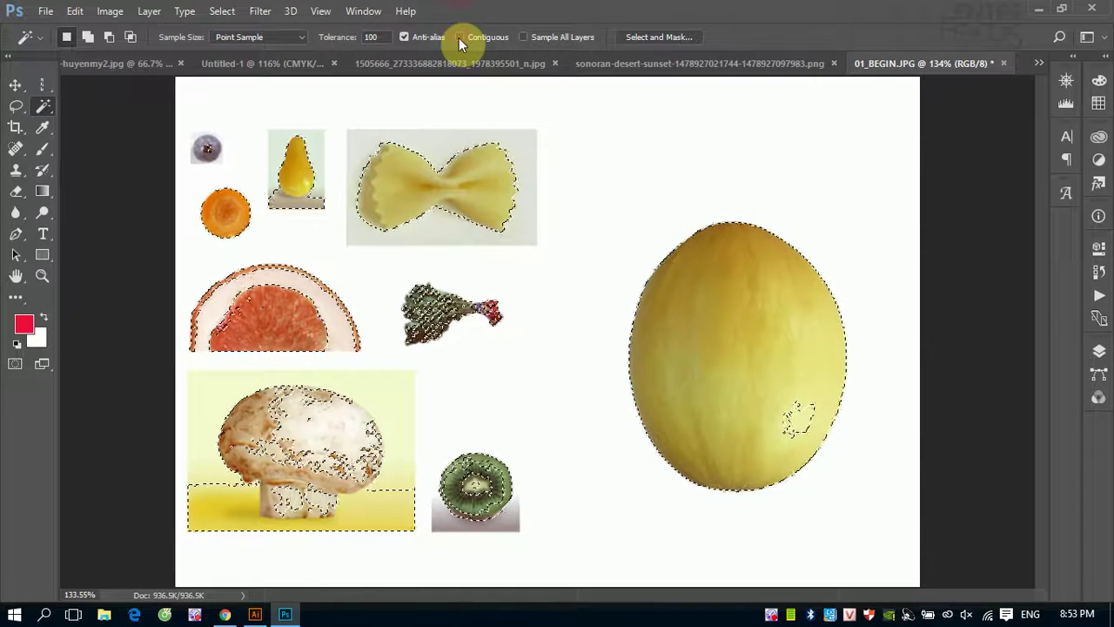
left_click(771, 333)
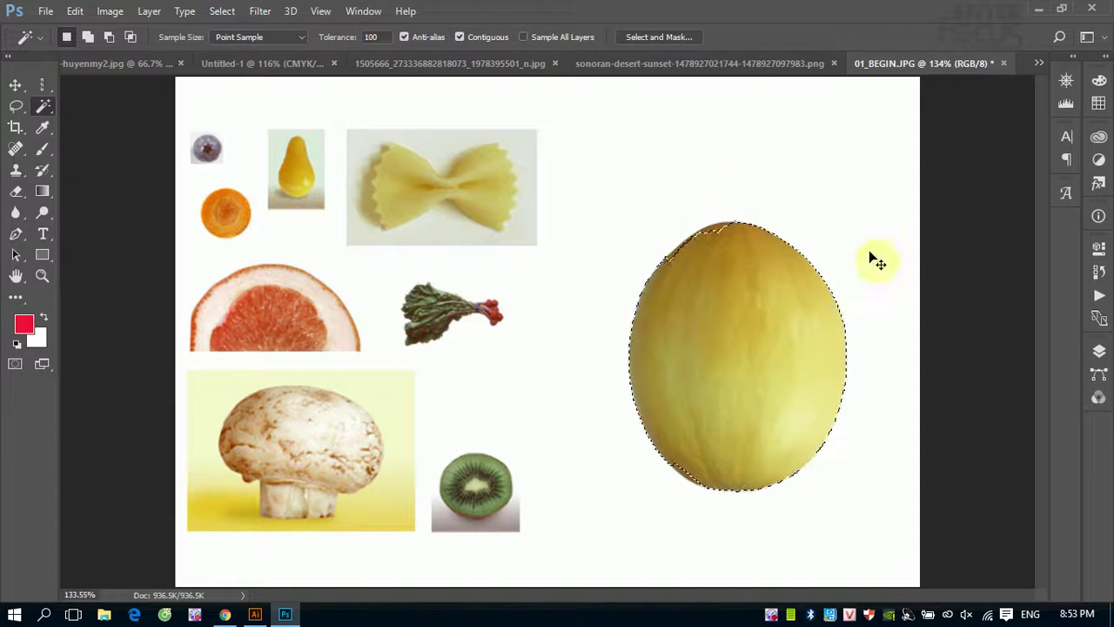
Zoom in and Shift-add the notch along the melon's top-left edge, checking the bottom edge
scroll(914, 348, "up", 3)
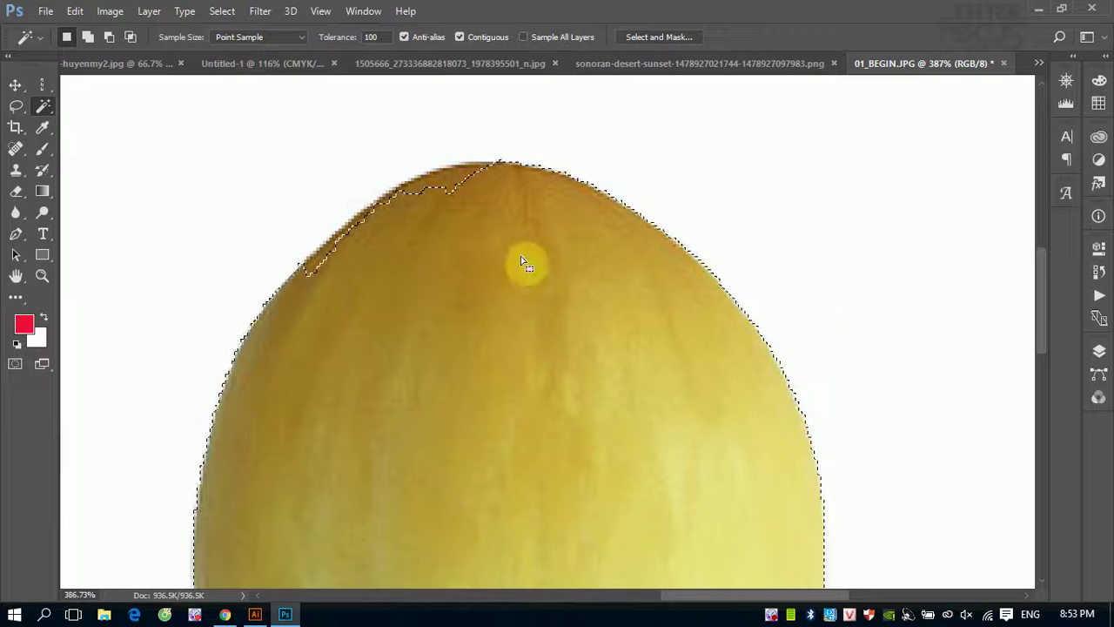
key("shift")
left_click(444, 183, "shift")
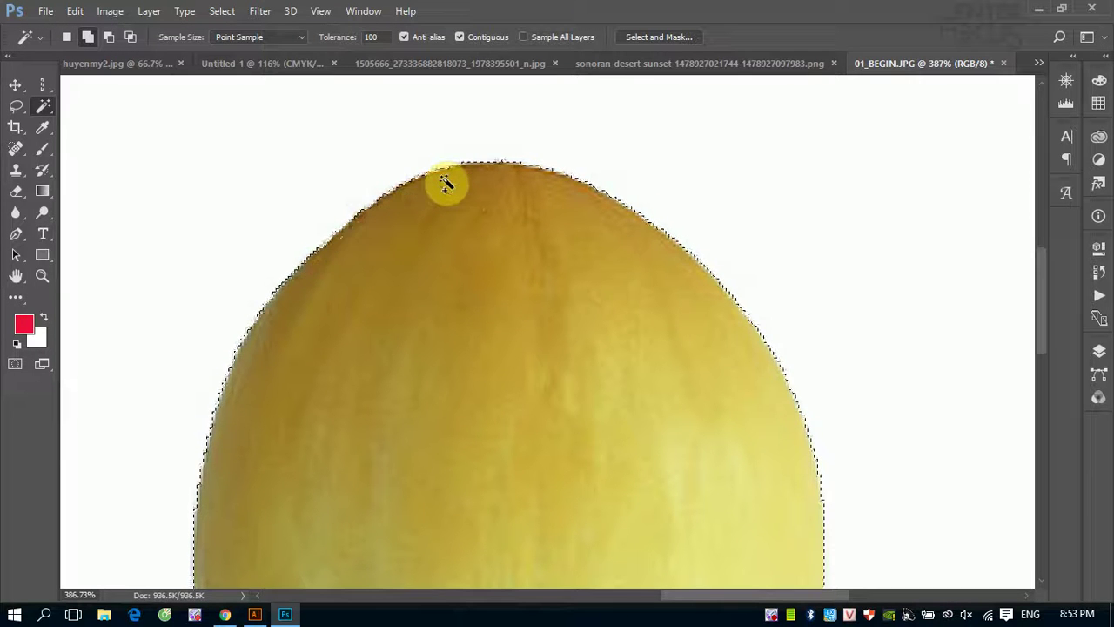
left_click_drag(561, 415, 495, 311)
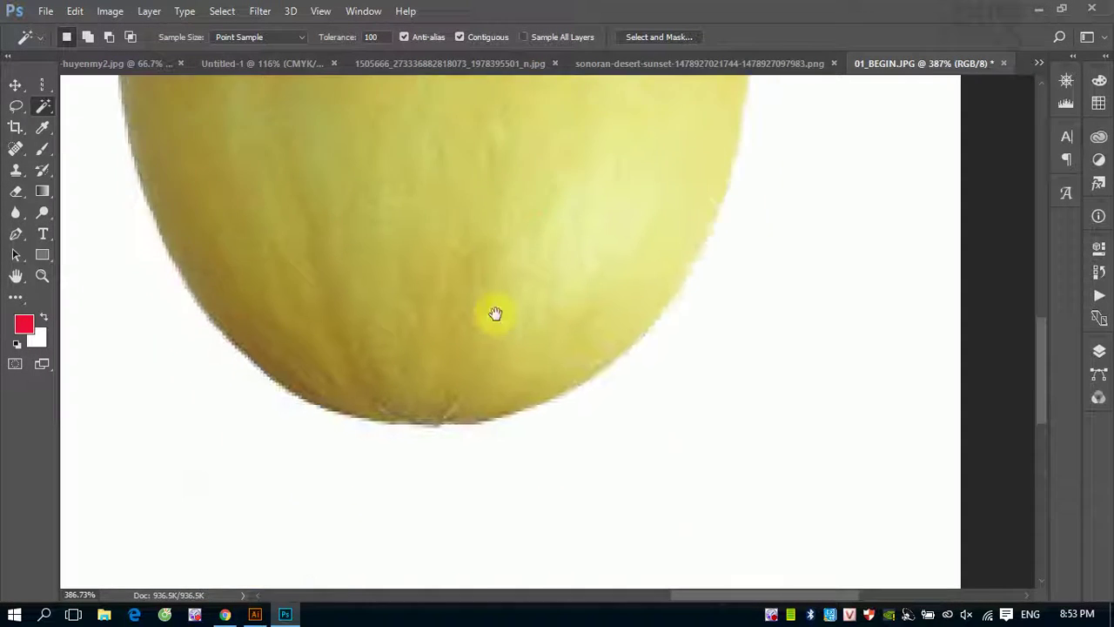
left_click_drag(569, 305, 554, 423)
scroll(548, 400, "up", 3)
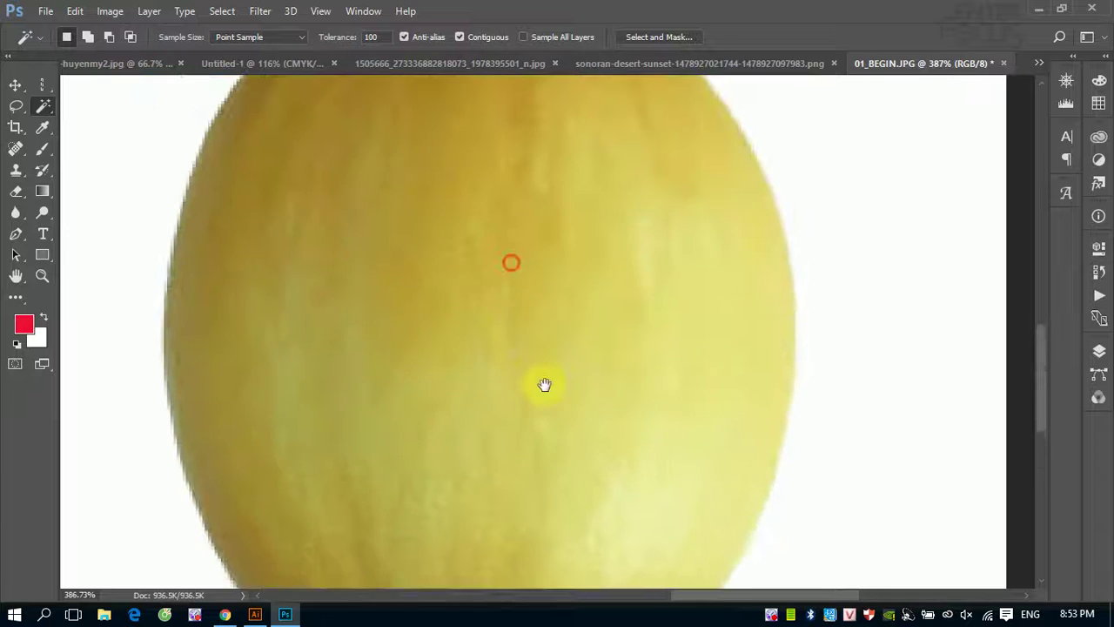
scroll(470, 305, "up", 2)
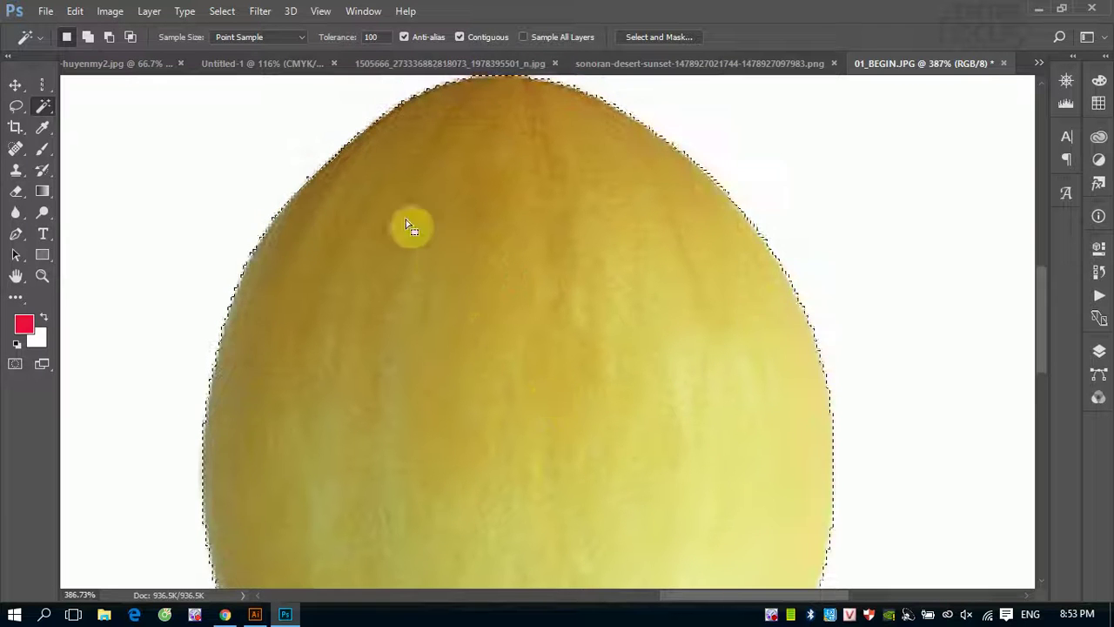
Add the area beside the upper-left edge, zoom out, and intersect so only the melon remains
left_click(330, 147, "shift")
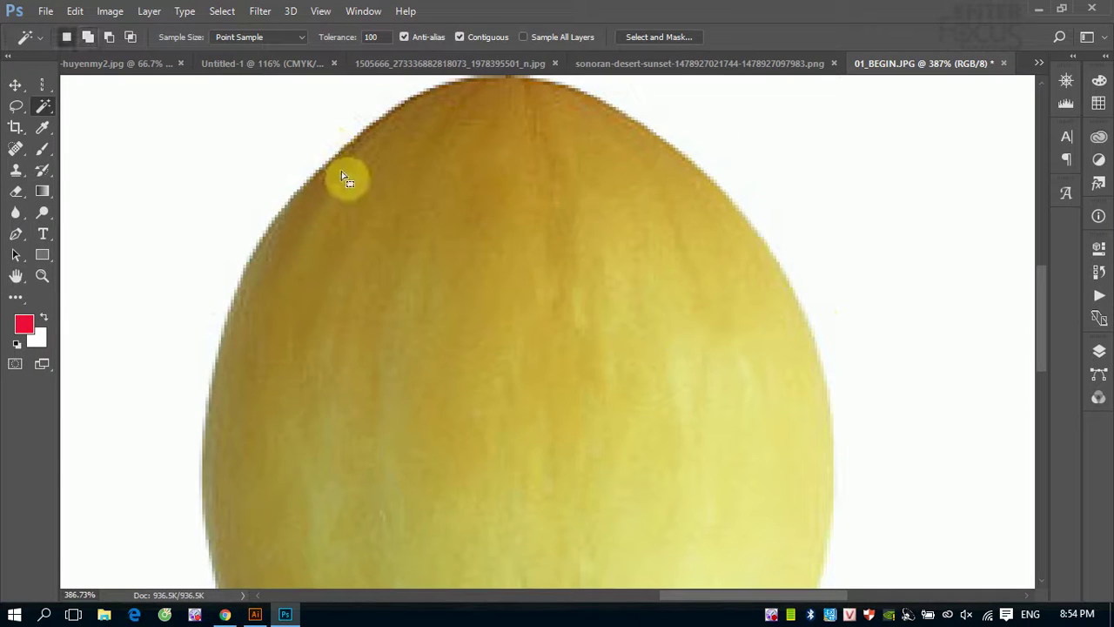
scroll(346, 178, "down", 1)
scroll(348, 179, "down", 1)
scroll(348, 179, "down", 3)
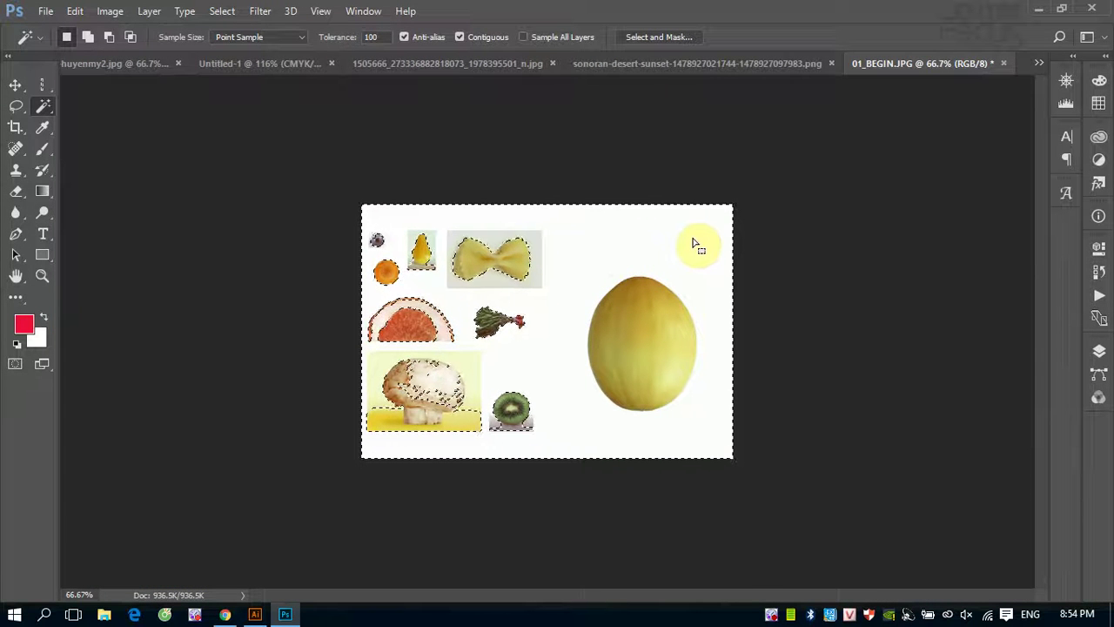
left_click(643, 261, "alt+shift")
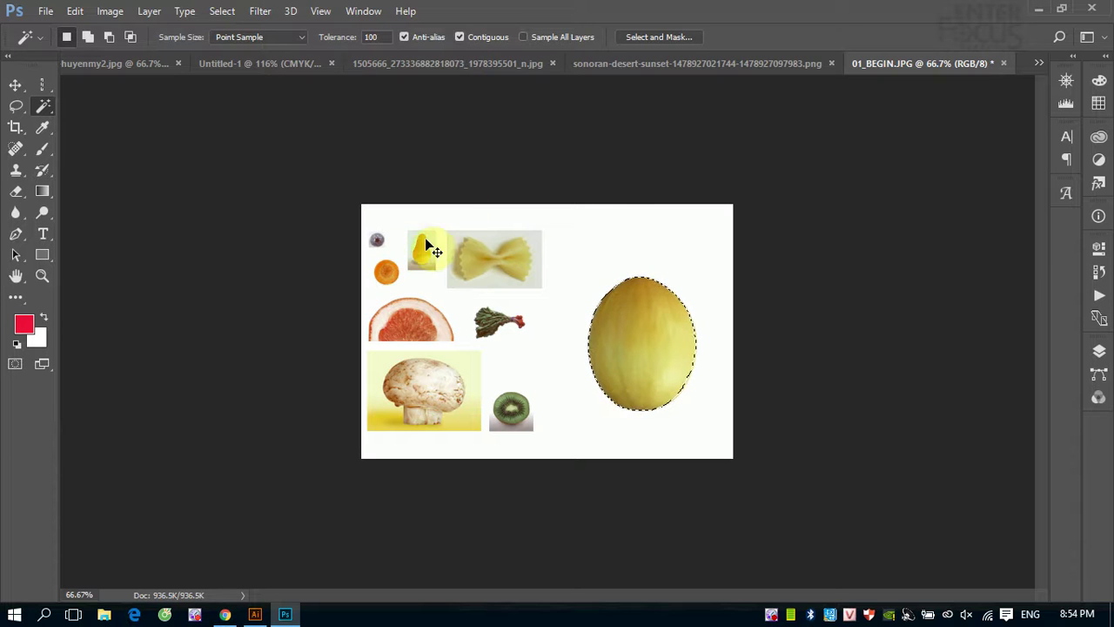
Zoom onto the pear, set Tolerance to 20, and start a new selection inside the pear
left_click_drag(398, 222, 449, 281)
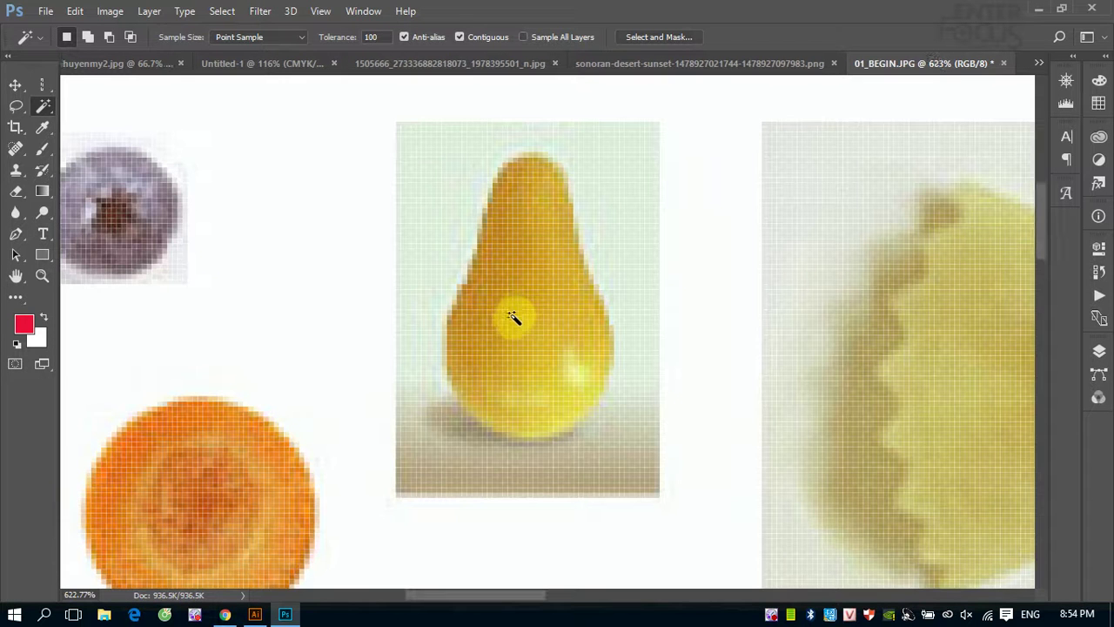
left_click(518, 322)
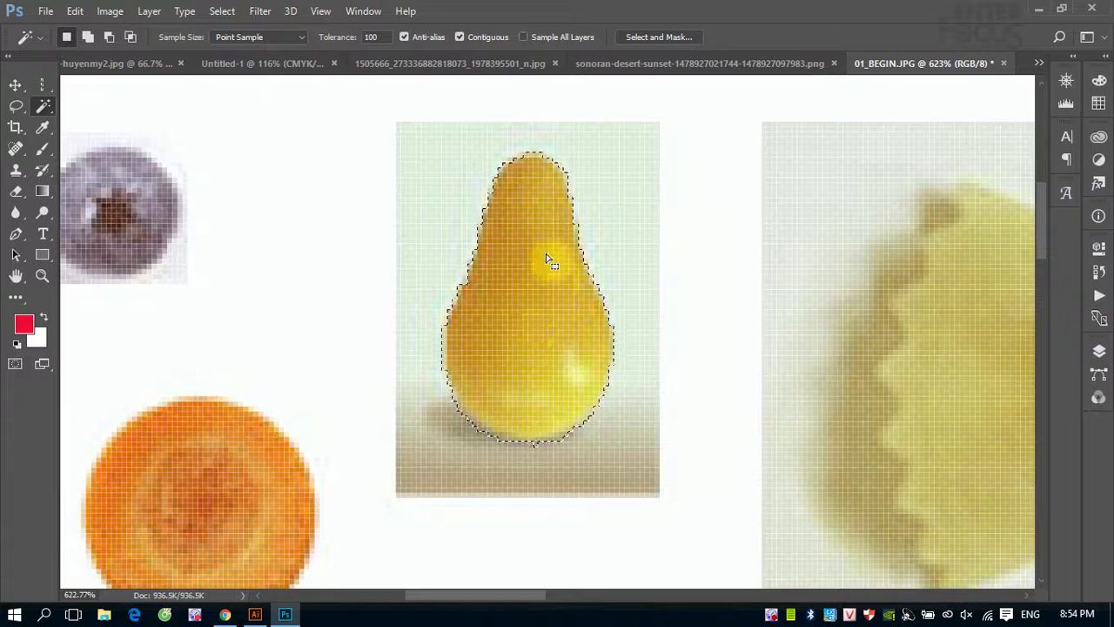
left_click(325, 37)
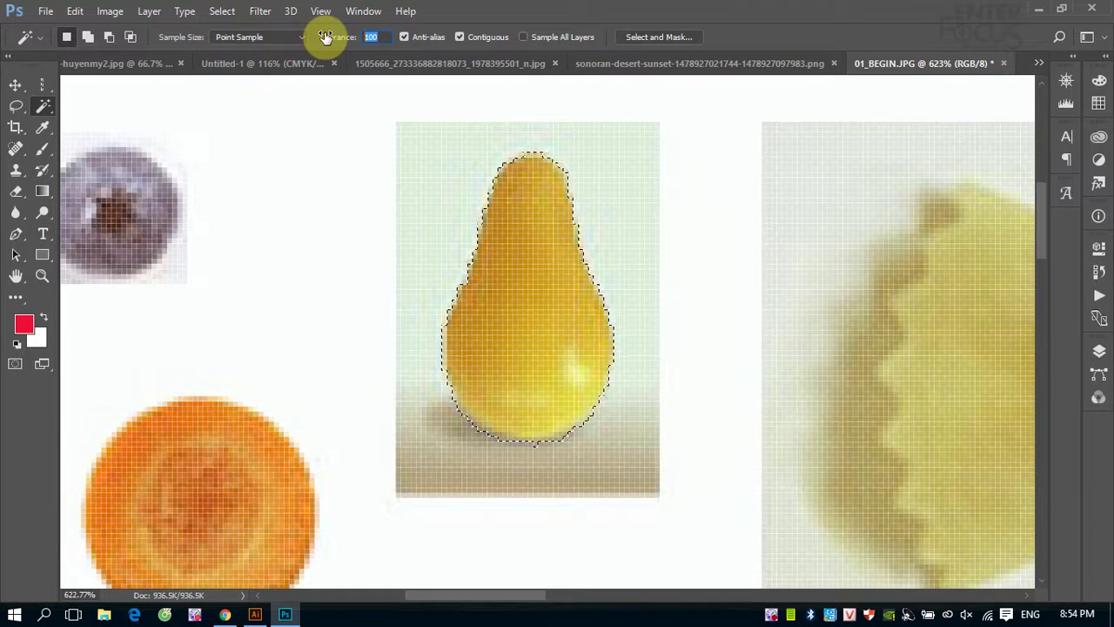
type("20")
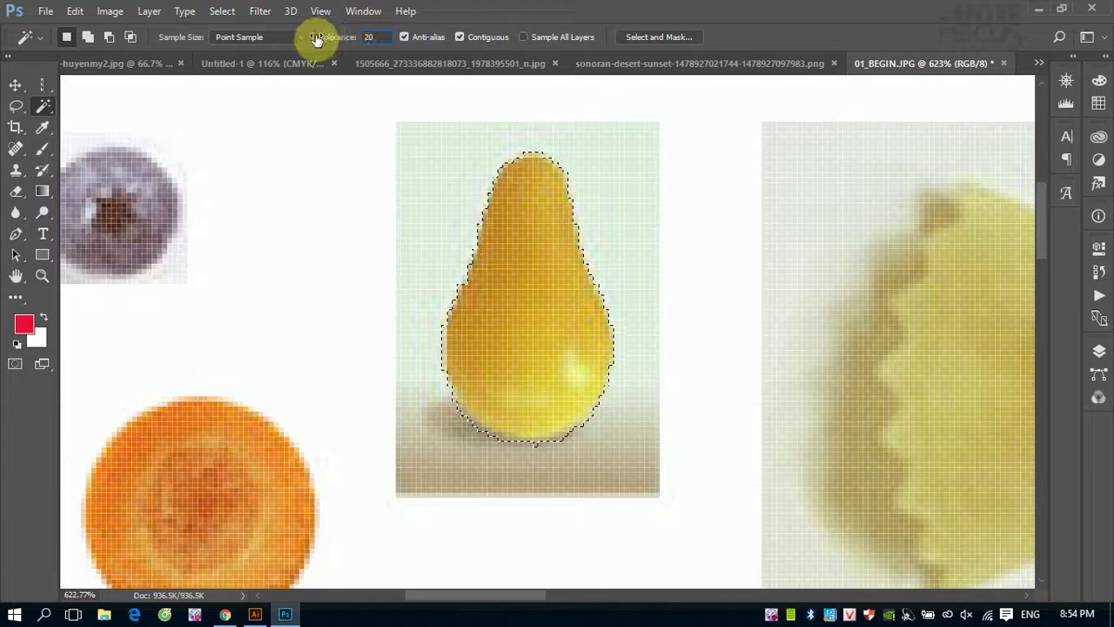
left_click(536, 332)
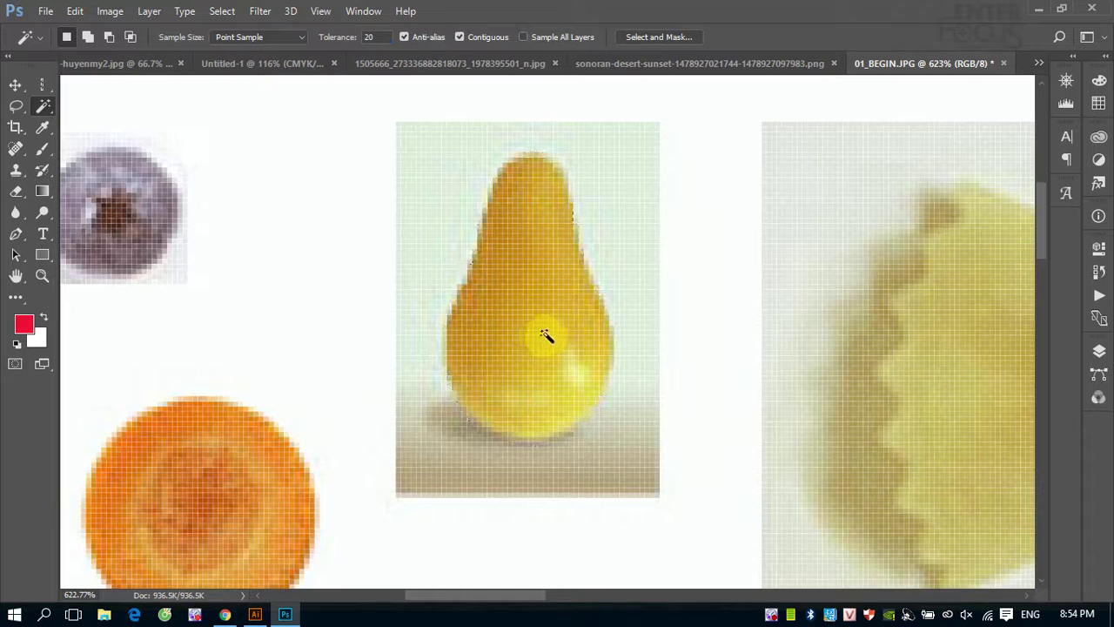
Add the pear's right edge, lower parts, upper-left and missed spots to the selection, then zoom out
left_click(589, 283, "shift")
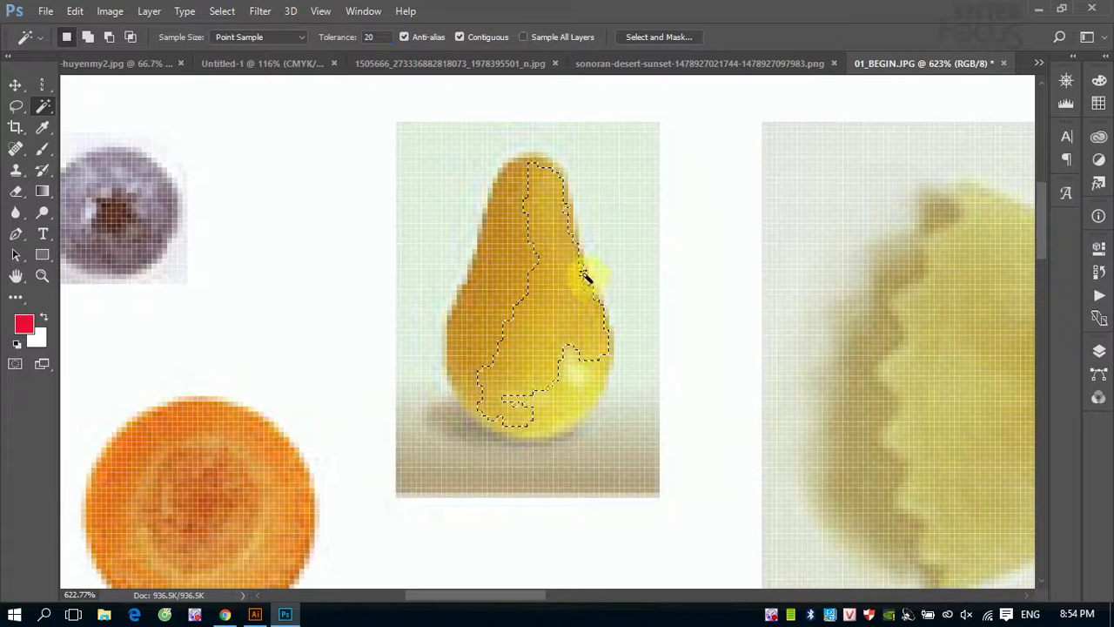
left_click(585, 373, "shift")
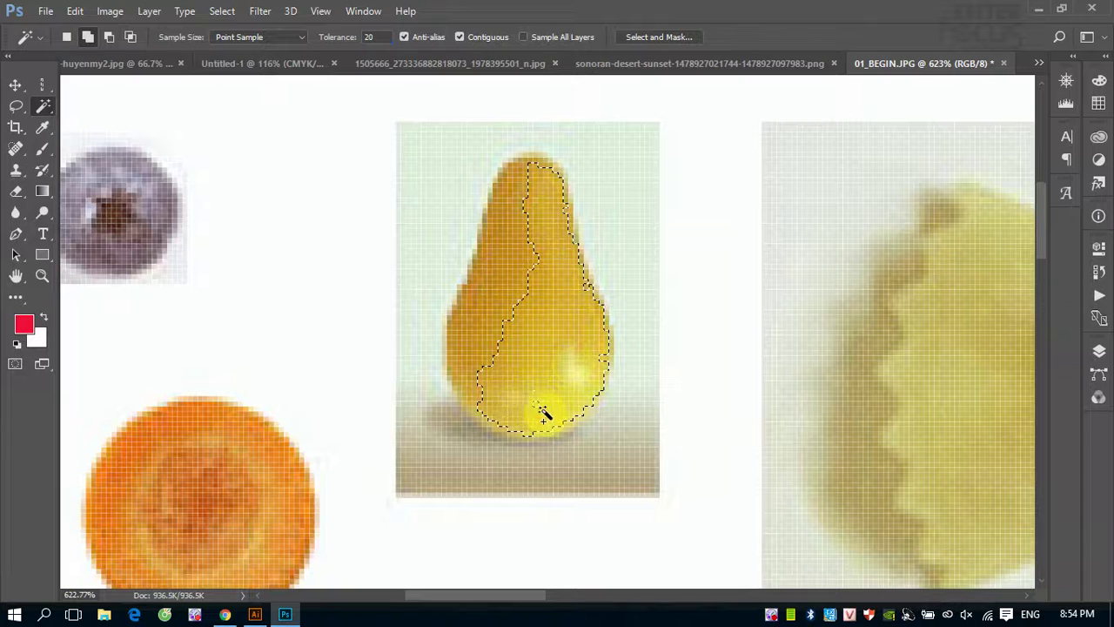
left_click(473, 391, "shift")
left_click(480, 348, "shift")
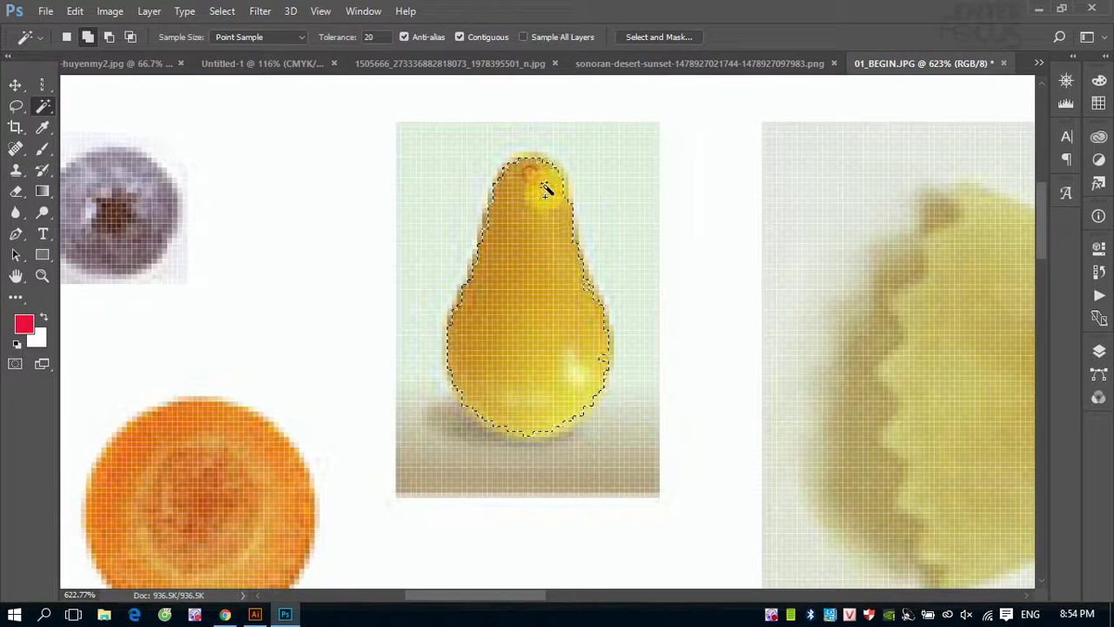
left_click(602, 362, "shift")
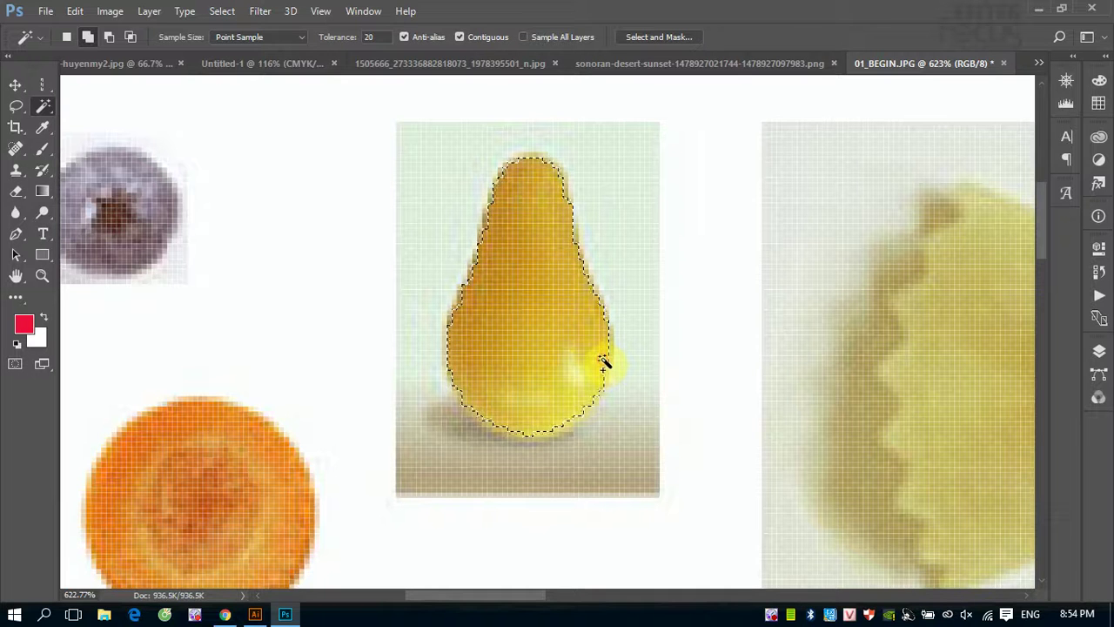
left_click(533, 425, "shift")
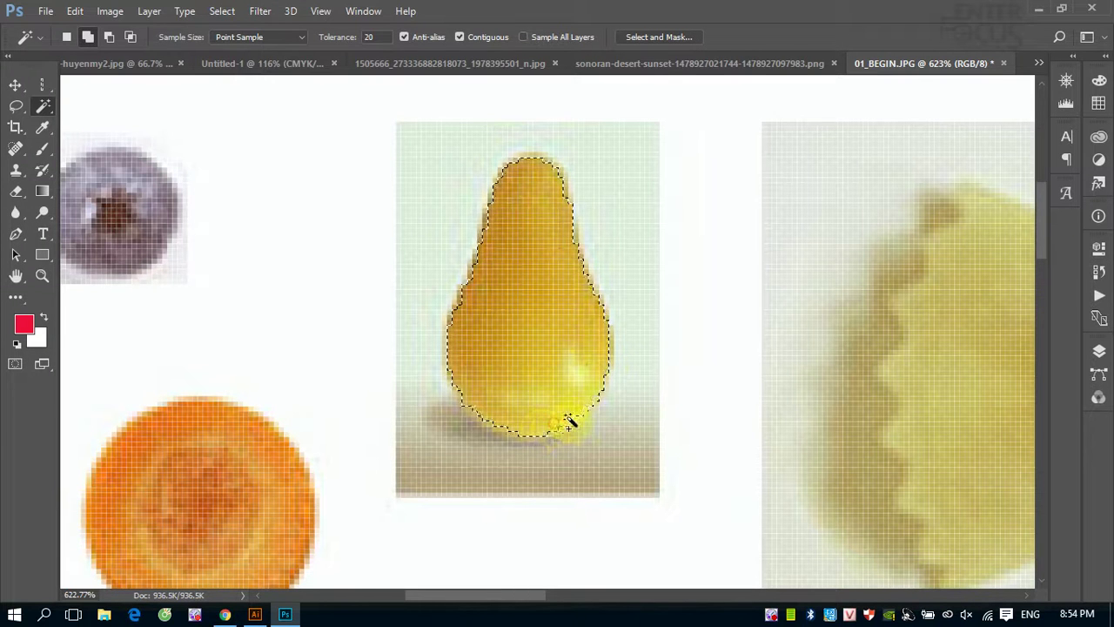
left_click(549, 377, "shift")
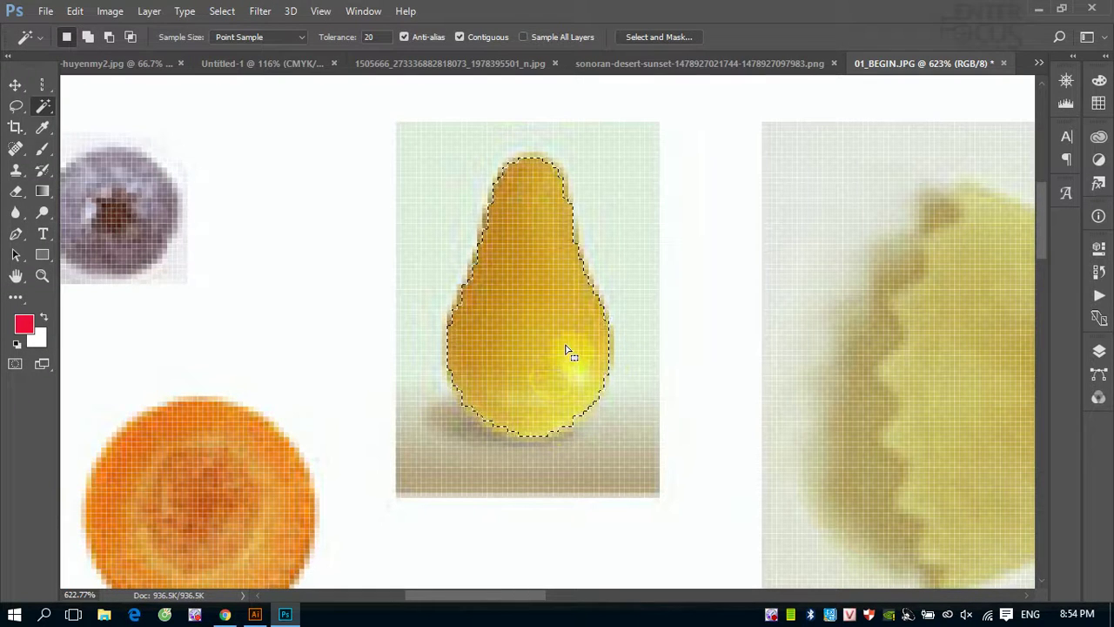
left_click(566, 351, "shift")
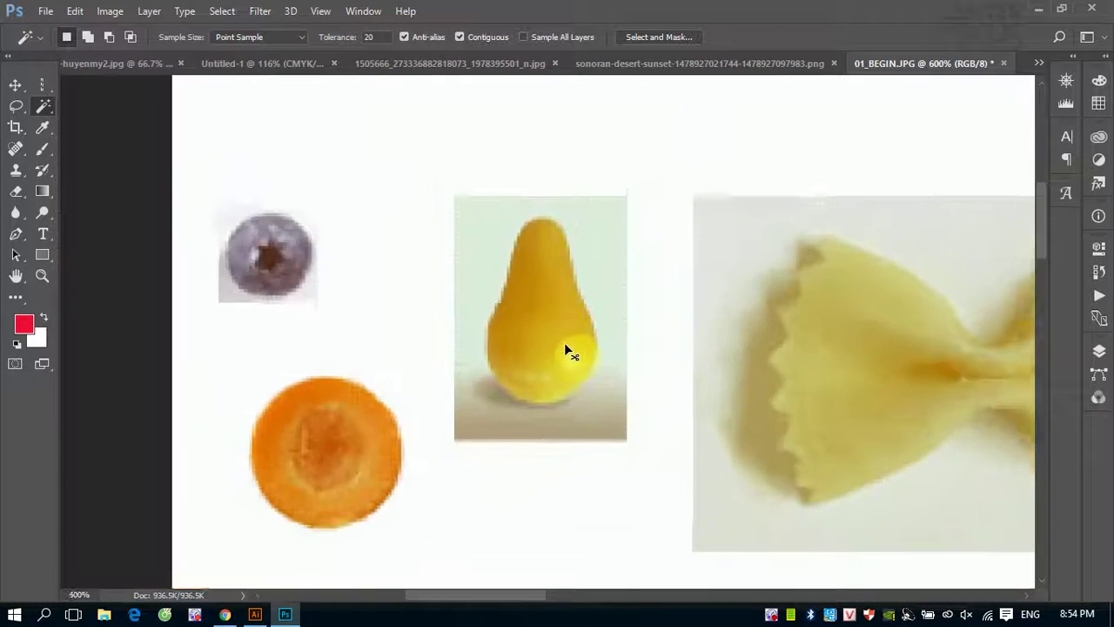
scroll(566, 351, "down", 4)
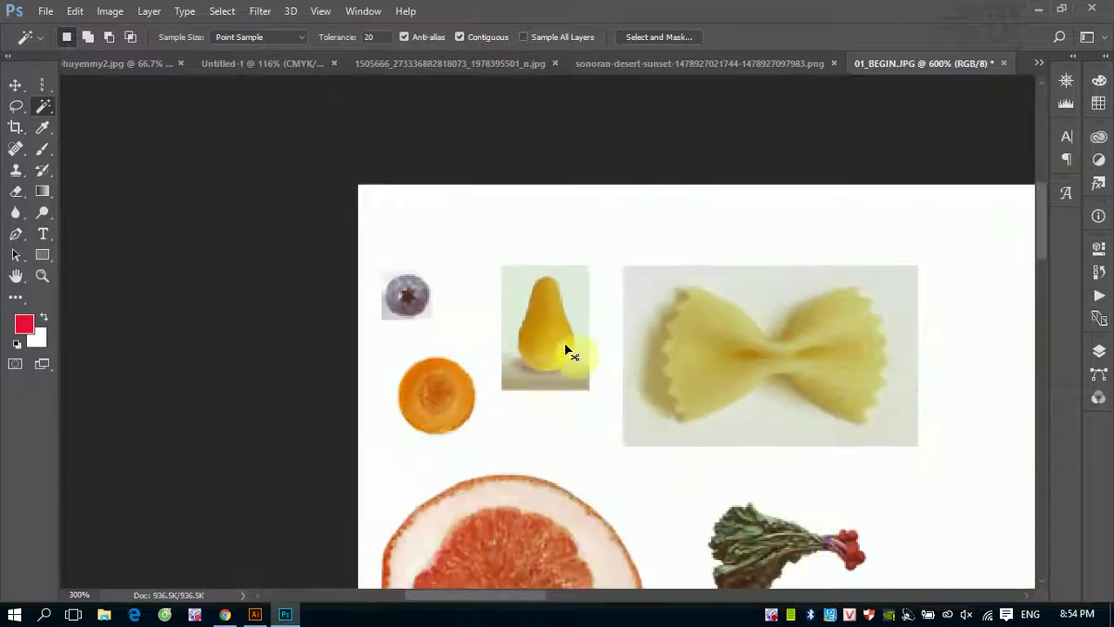
scroll(565, 351, "down", 3)
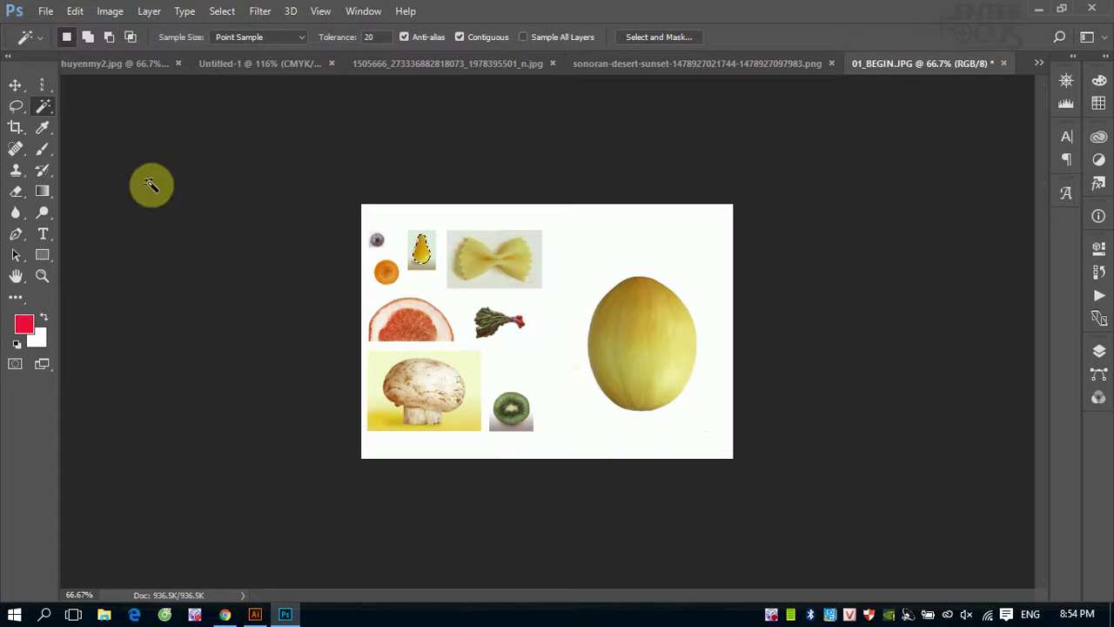
Open the Magic Wand flyout listing the Quick Selection Tool and Magic Wand Tool
right_click(41, 108)
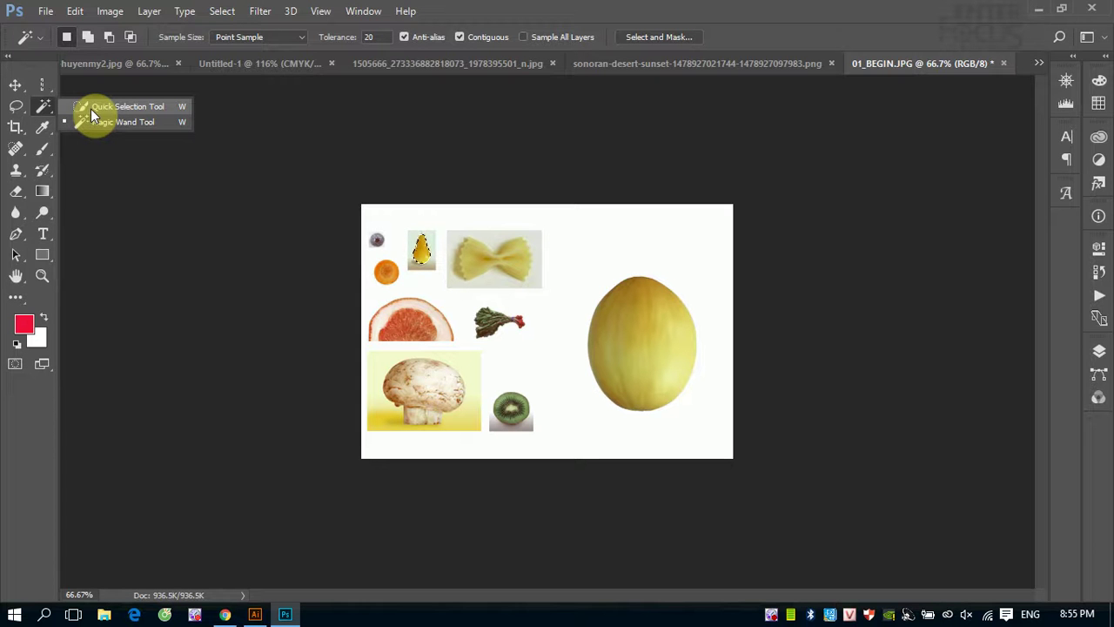
Switch to the Quick Selection Tool, zoom in, and select the melon with nearby background
left_click(122, 106)
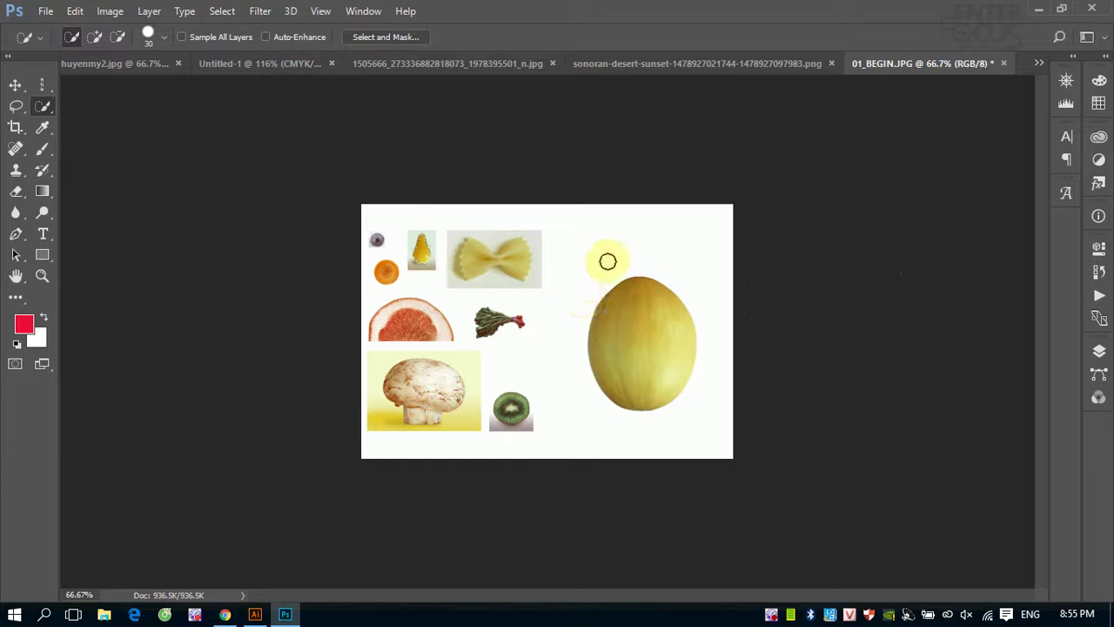
mouse_move(385, 206)
left_mouse_down()
mouse_move(769, 462)
mouse_move(755, 447)
left_mouse_up()
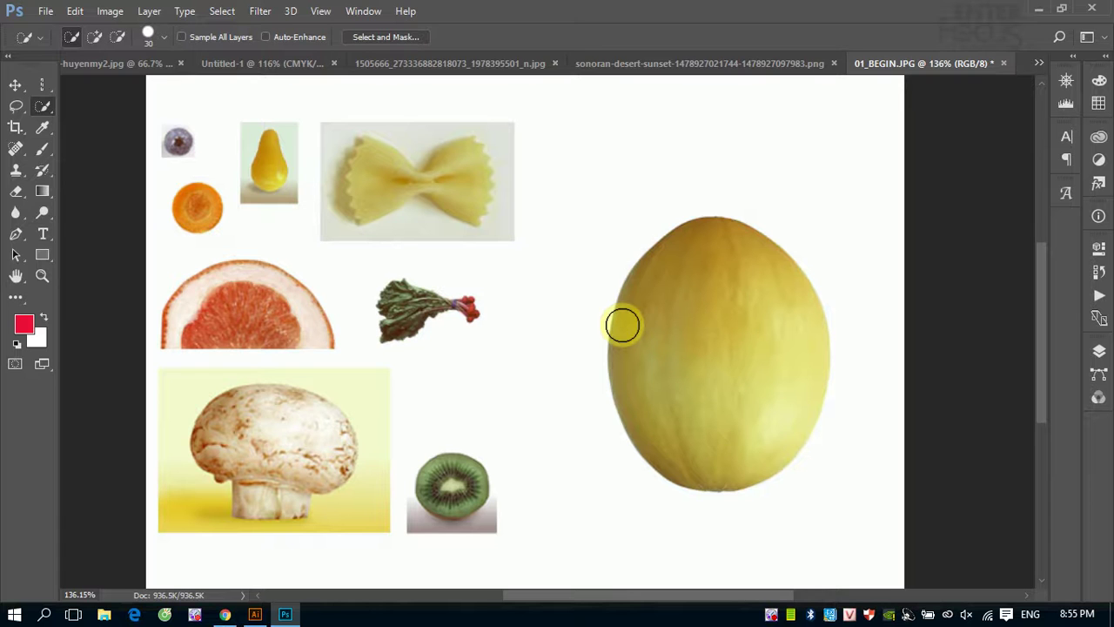
left_click(855, 174)
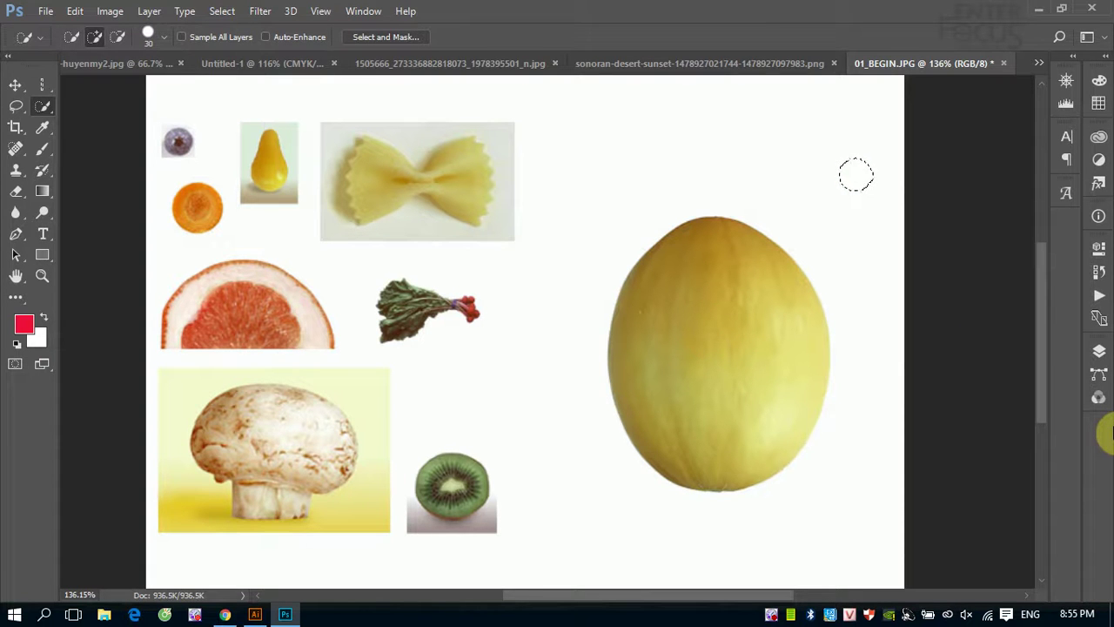
left_click(702, 323)
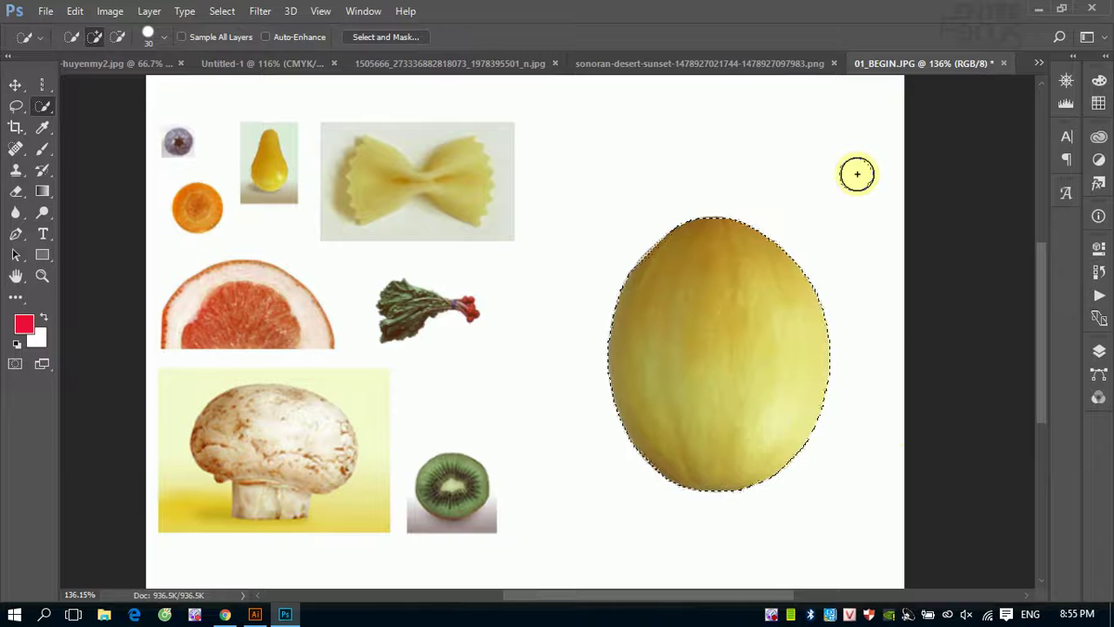
Extend the selection around the melon's right side, then clear it with Ctrl+D
left_click(798, 250)
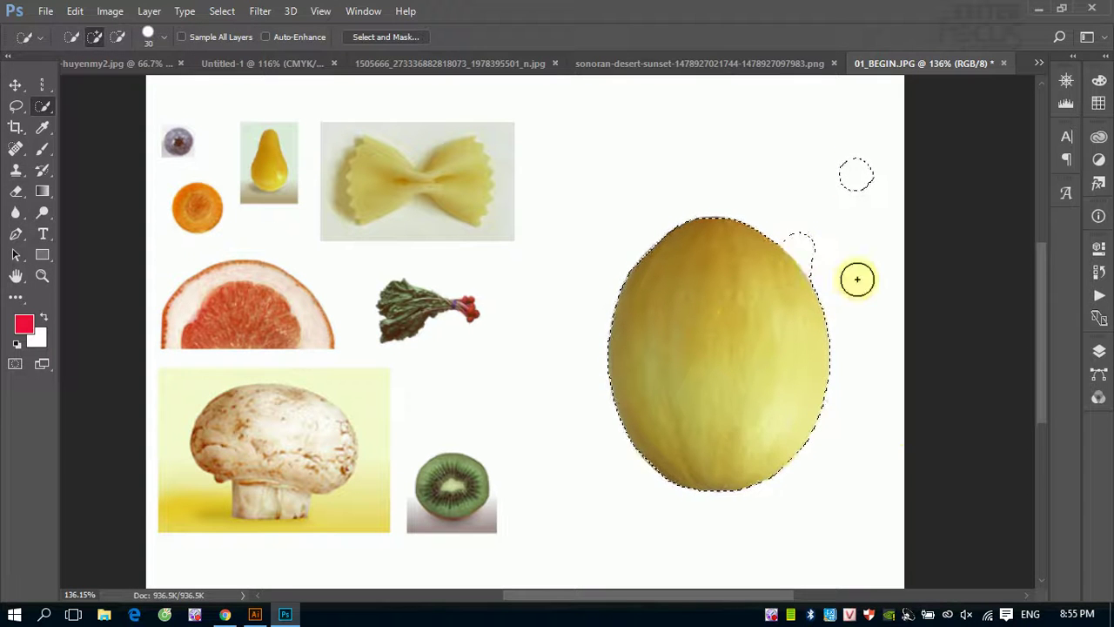
left_click(828, 335)
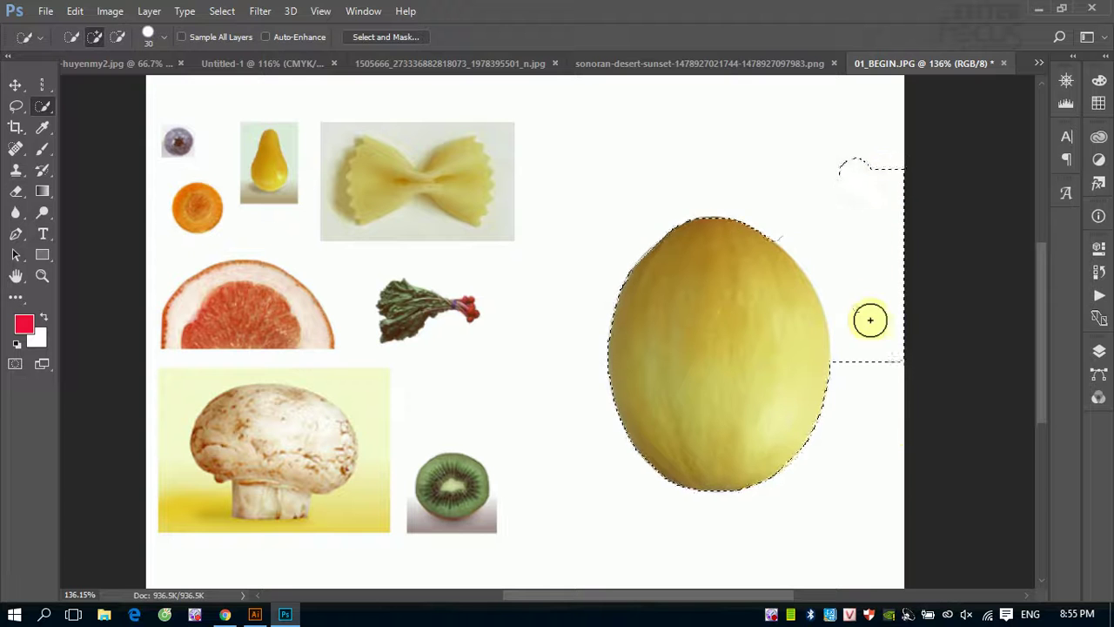
left_click(838, 209)
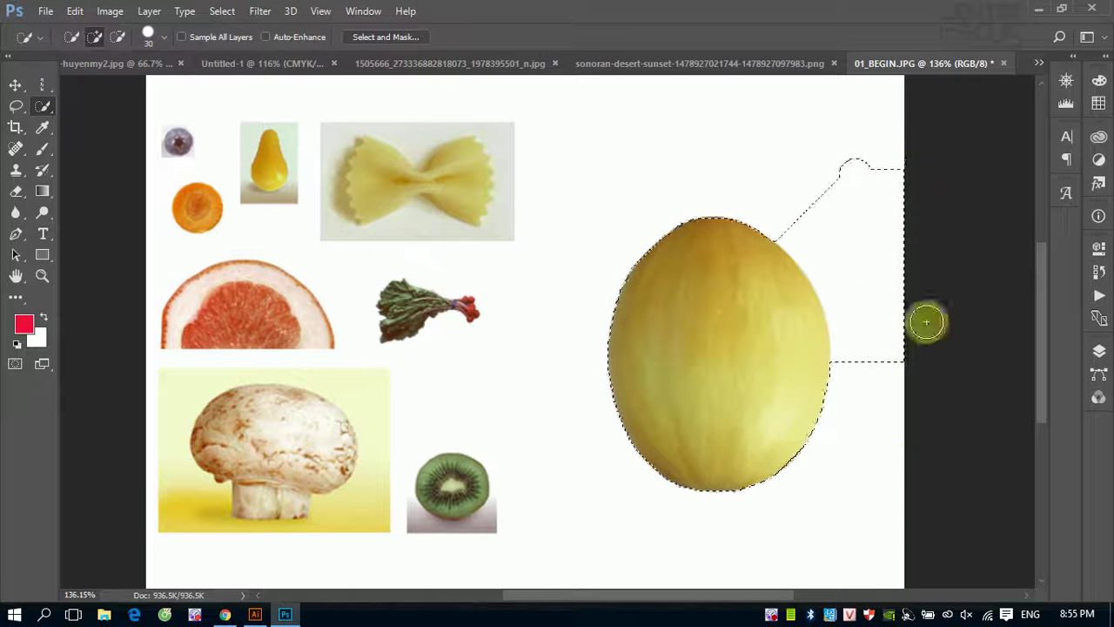
left_click(914, 225)
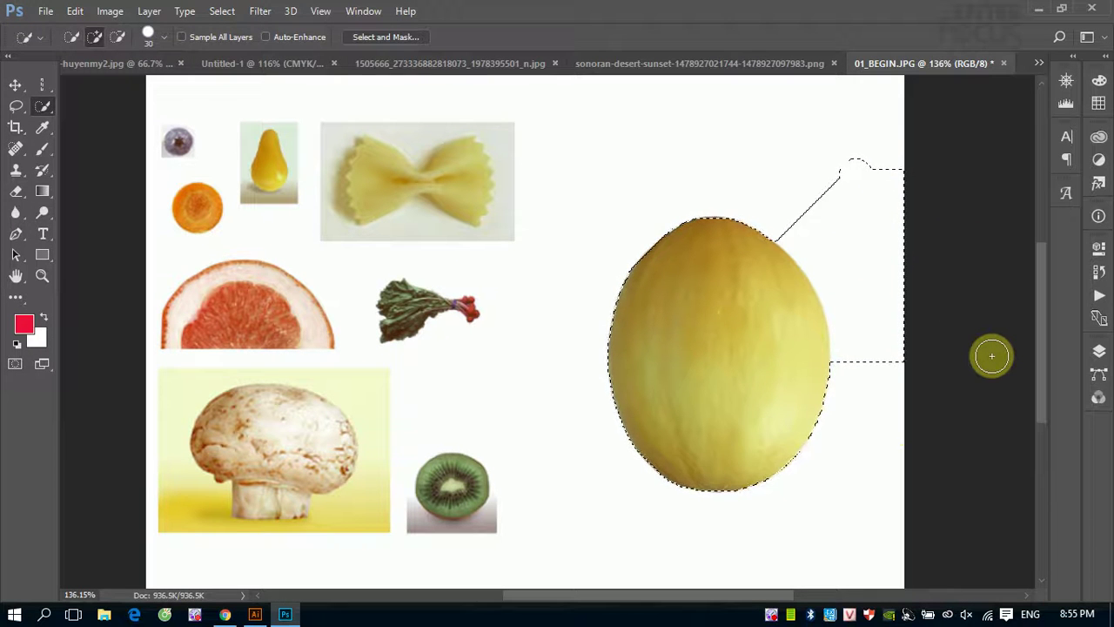
key("ctrl+d")
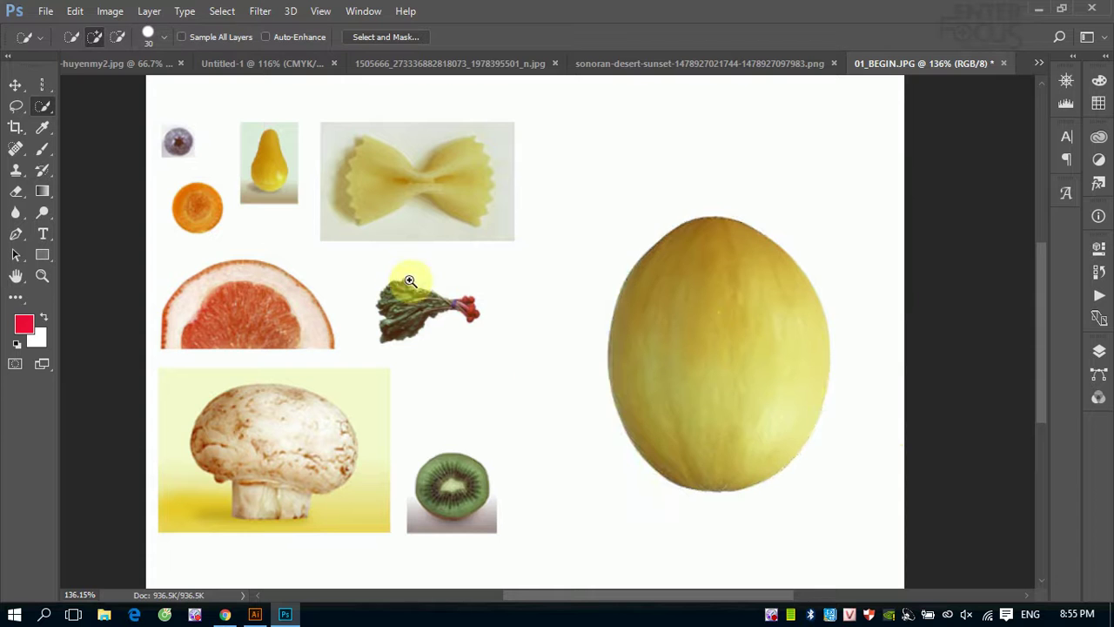
Zoom on the rhubarb and, with a size 7 brush, select its leaves, stalk and red end
left_click_drag(346, 263, 473, 318)
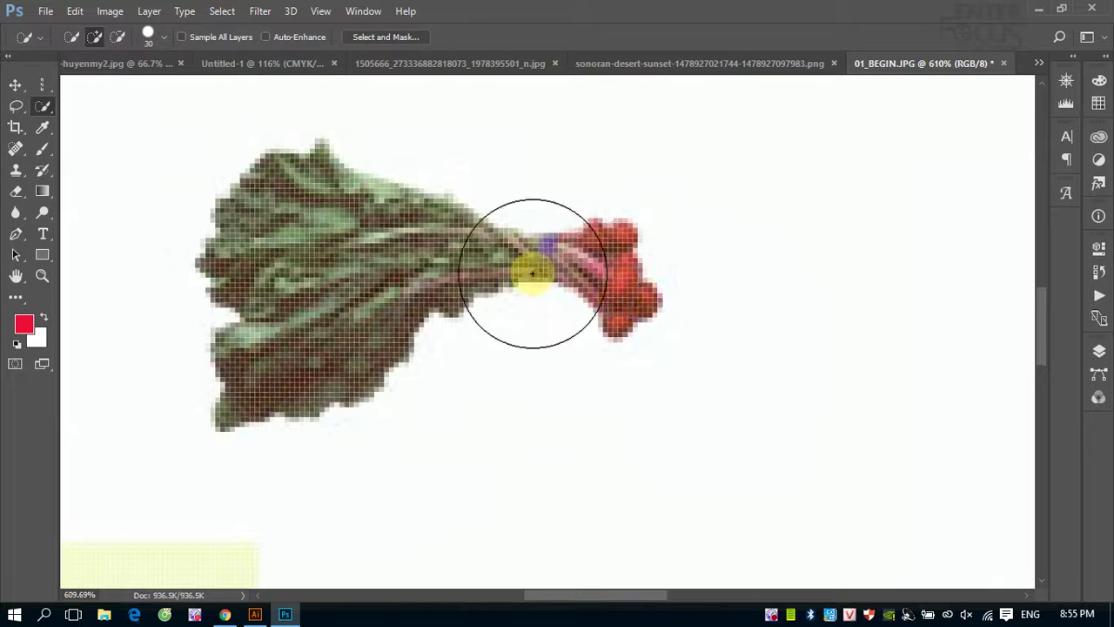
left_click(545, 248)
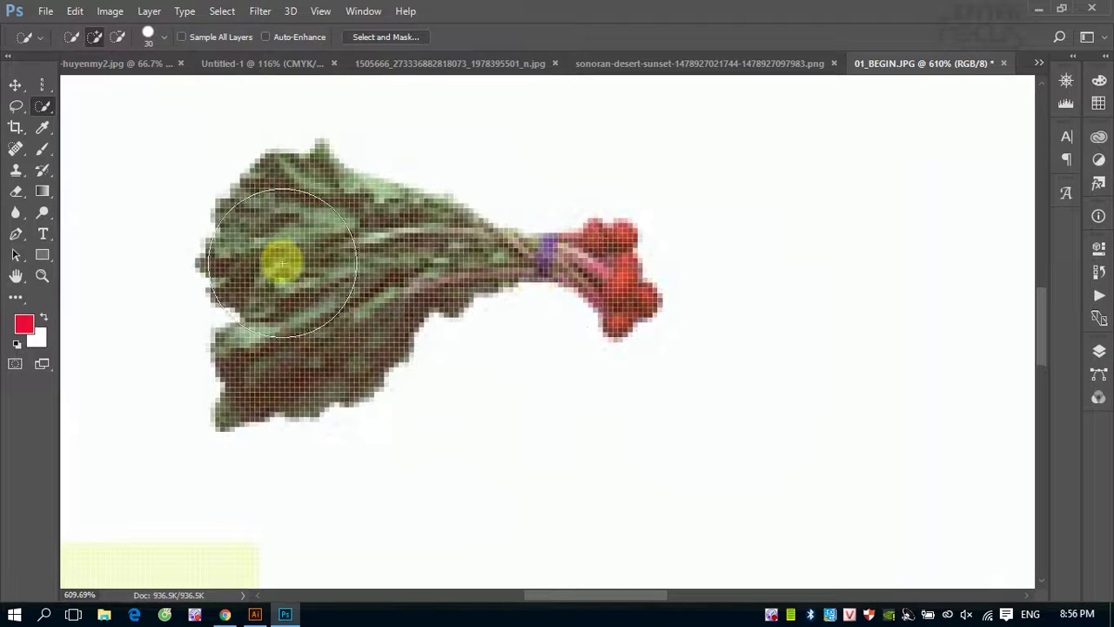
left_click_drag(308, 264, 254, 269)
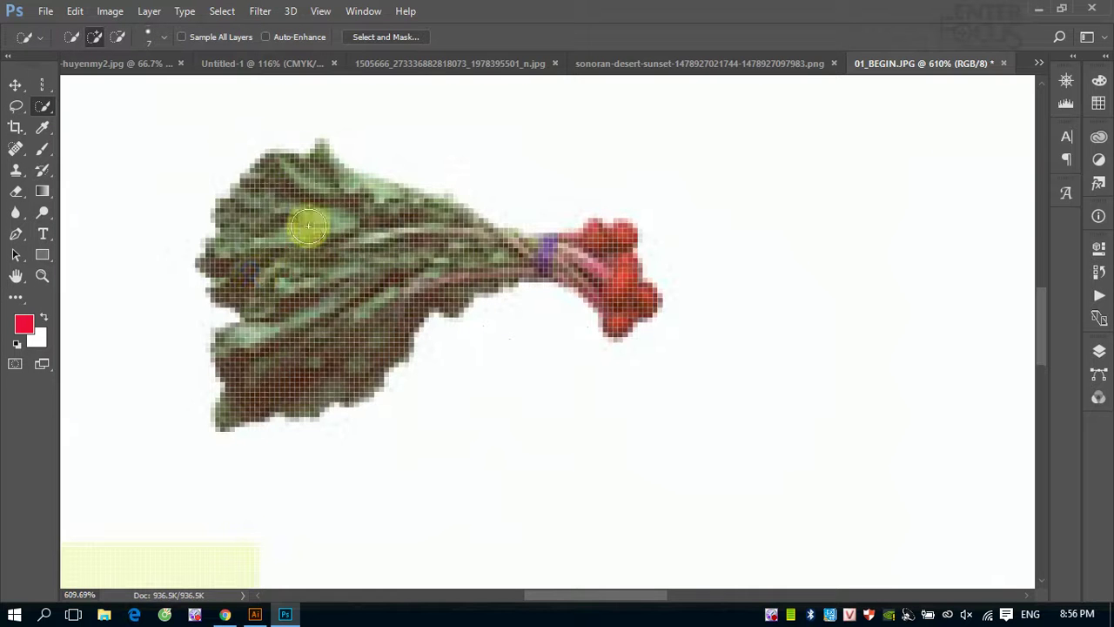
mouse_move(246, 219)
left_mouse_down()
mouse_move(366, 214)
mouse_move(283, 200)
left_mouse_up()
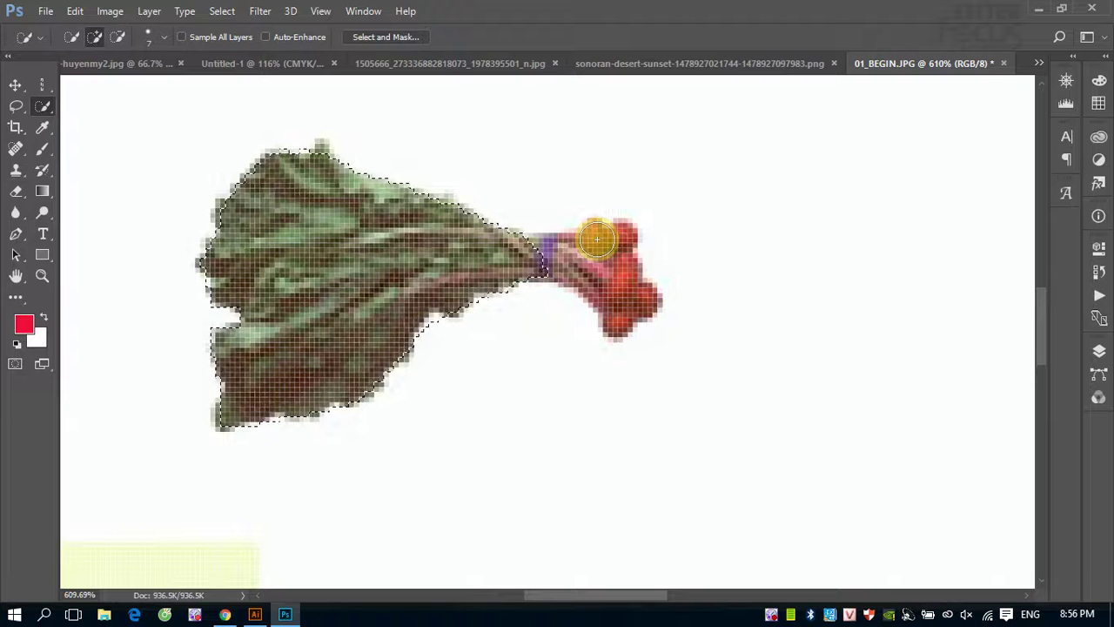
left_click_drag(597, 239, 605, 247)
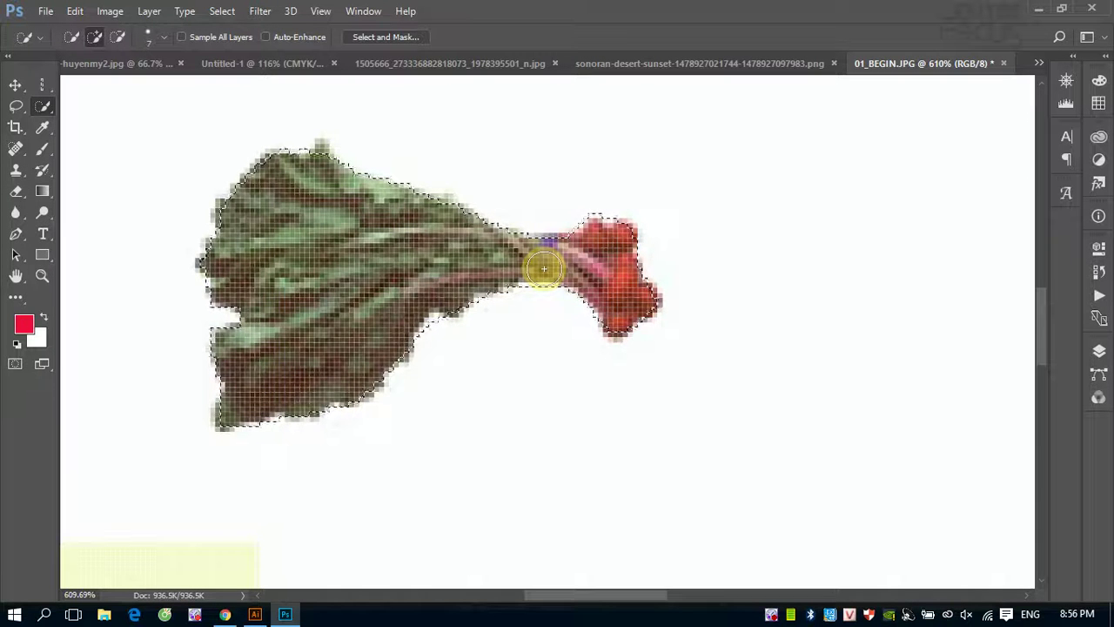
Zoom in on the melon and add it to the rhubarb selection
scroll(543, 269, "down", 1)
scroll(543, 269, "down", 2)
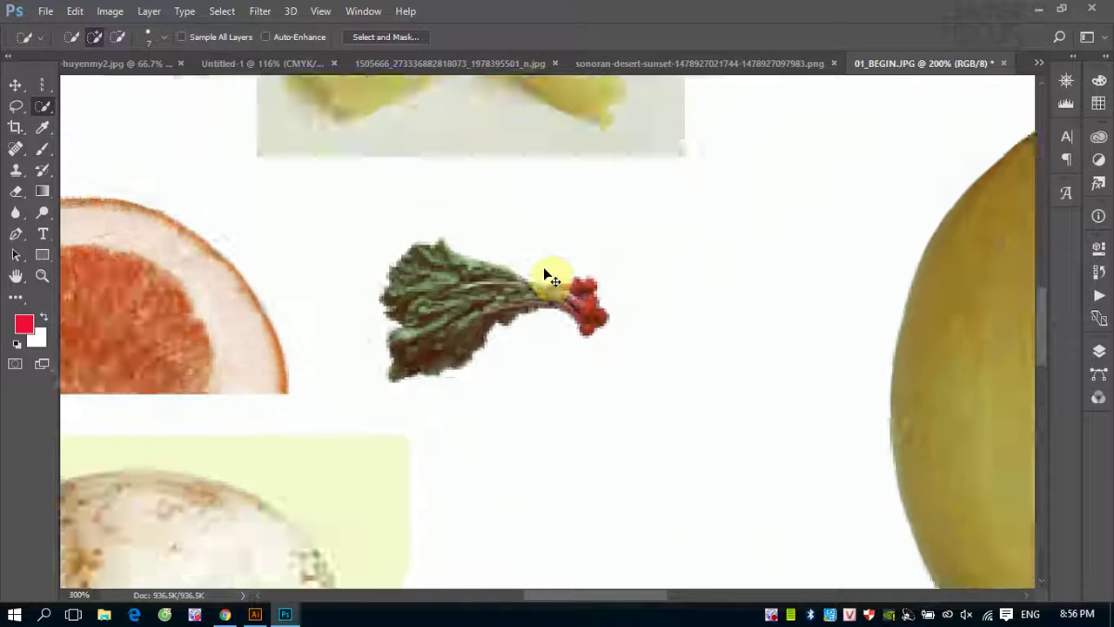
scroll(548, 275, "down", 1)
scroll(548, 275, "down", 1)
scroll(548, 276, "down", 1)
left_click_drag(532, 251, 756, 421)
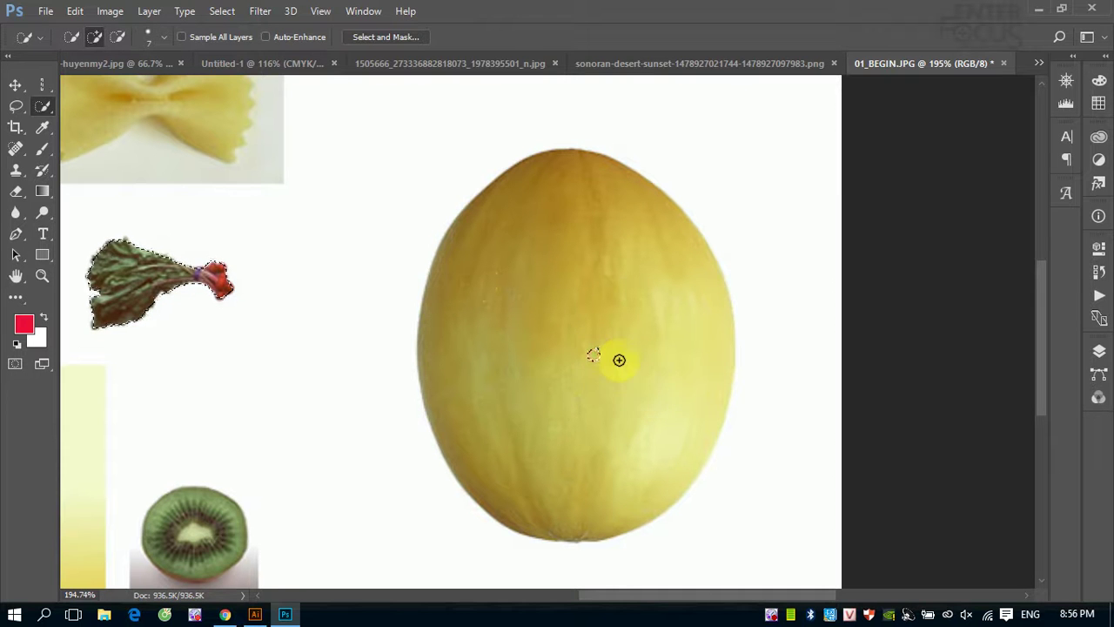
left_click_drag(540, 353, 530, 264)
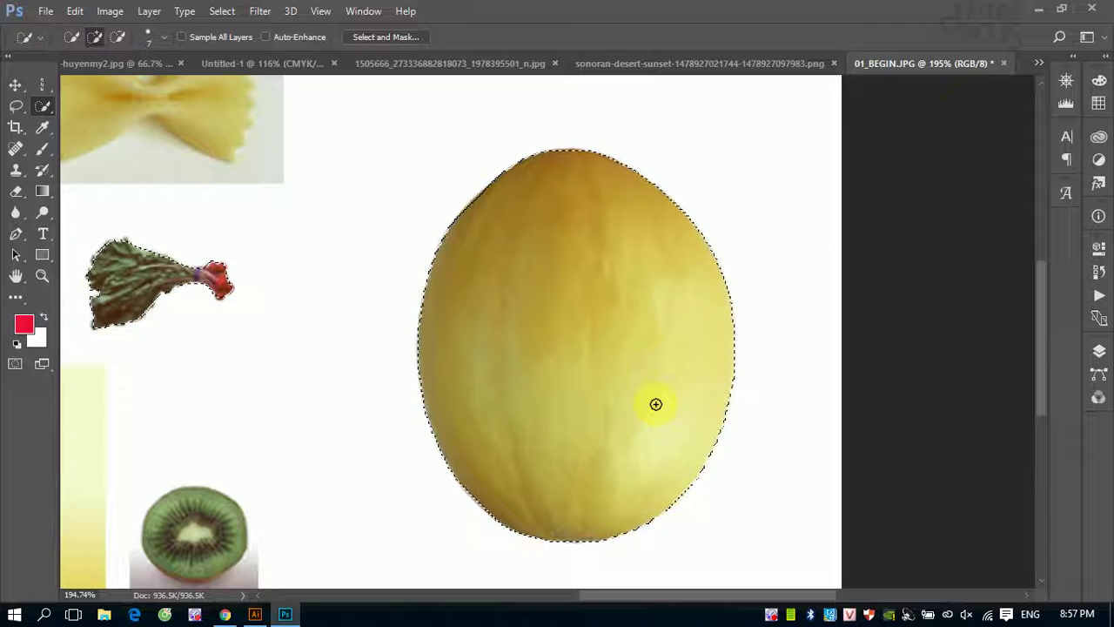
Subtract the melon from the selection, leaving only the rhubarb selected
mouse_move(575, 409)
left_mouse_down()
mouse_move(519, 395)
mouse_move(555, 247)
left_mouse_up()
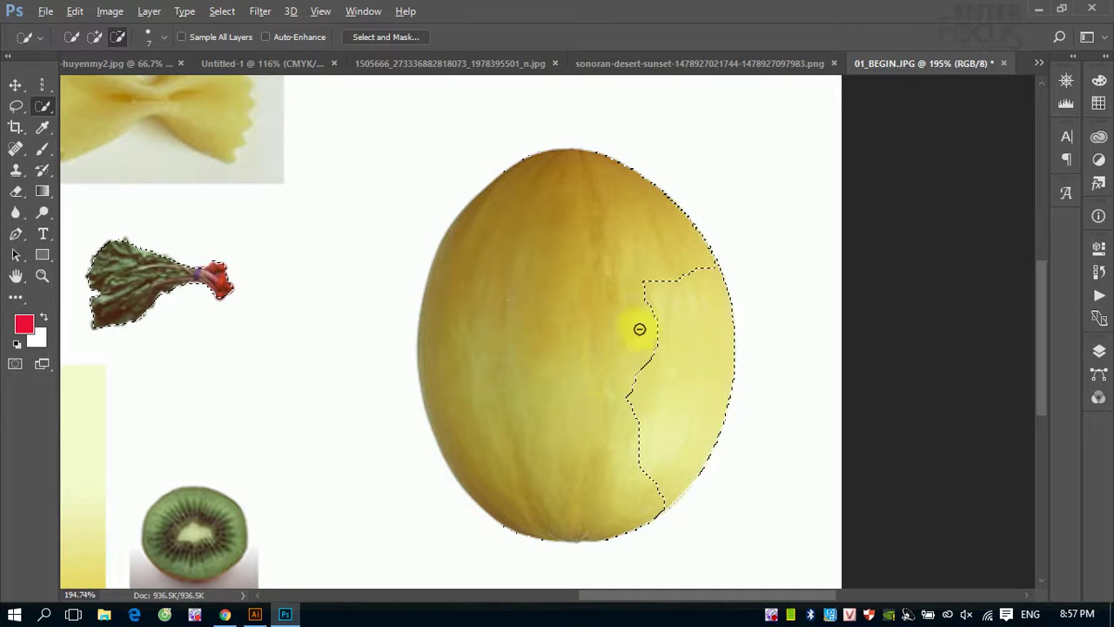
mouse_move(555, 247)
left_mouse_down()
mouse_move(672, 288)
mouse_move(654, 293)
mouse_move(667, 398)
left_mouse_up()
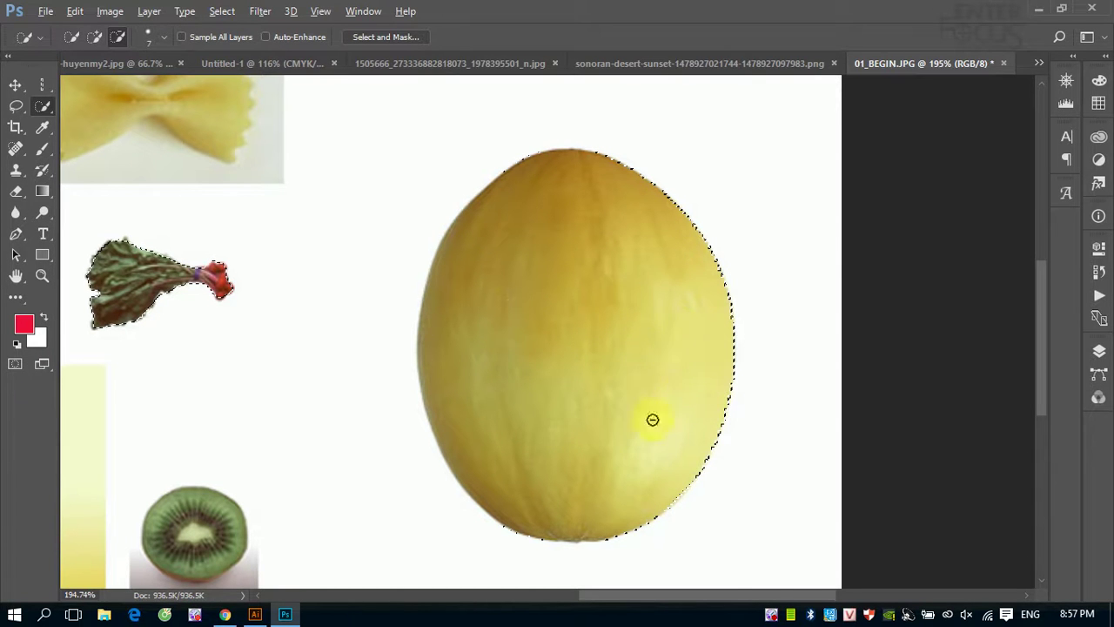
mouse_move(710, 440)
left_mouse_down()
mouse_move(734, 325)
mouse_move(691, 221)
mouse_move(607, 172)
mouse_move(649, 187)
mouse_move(624, 172)
left_mouse_up()
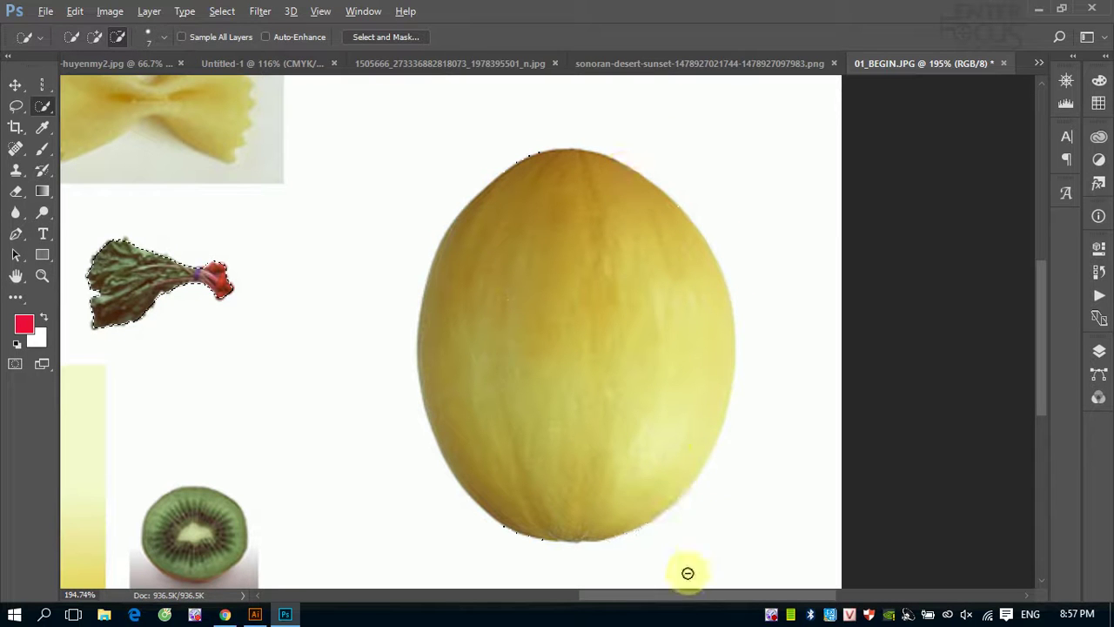
mouse_move(687, 505)
left_mouse_down()
mouse_move(542, 532)
mouse_move(484, 506)
left_mouse_up()
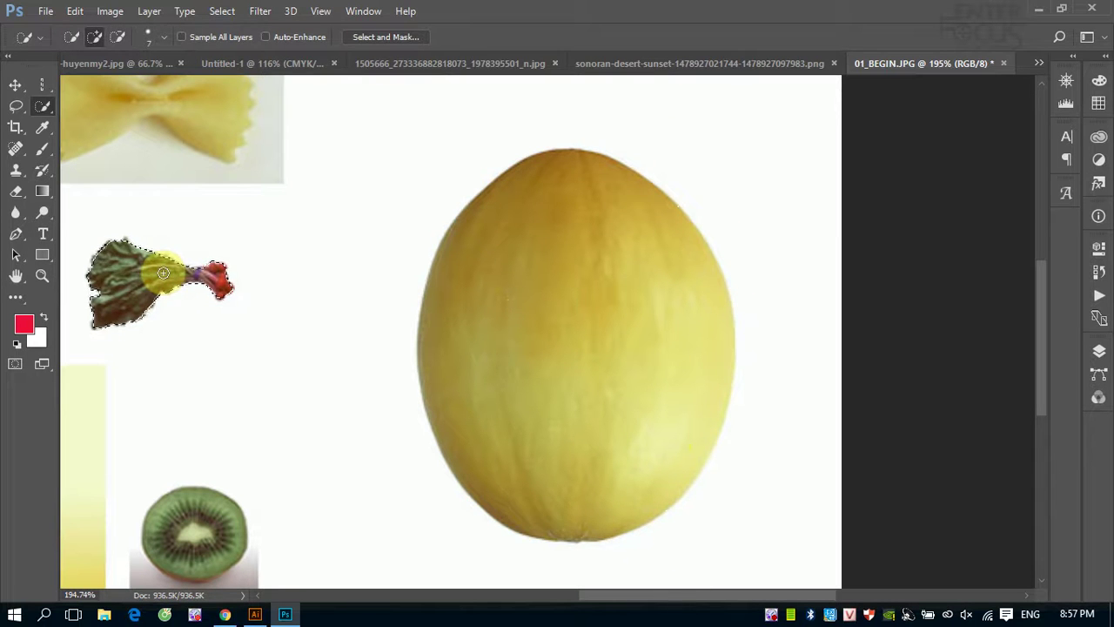
Trim a stray area below the rhubarb stalk with Alt, then re-add the stalk's edge
scroll(131, 285, "up", 5)
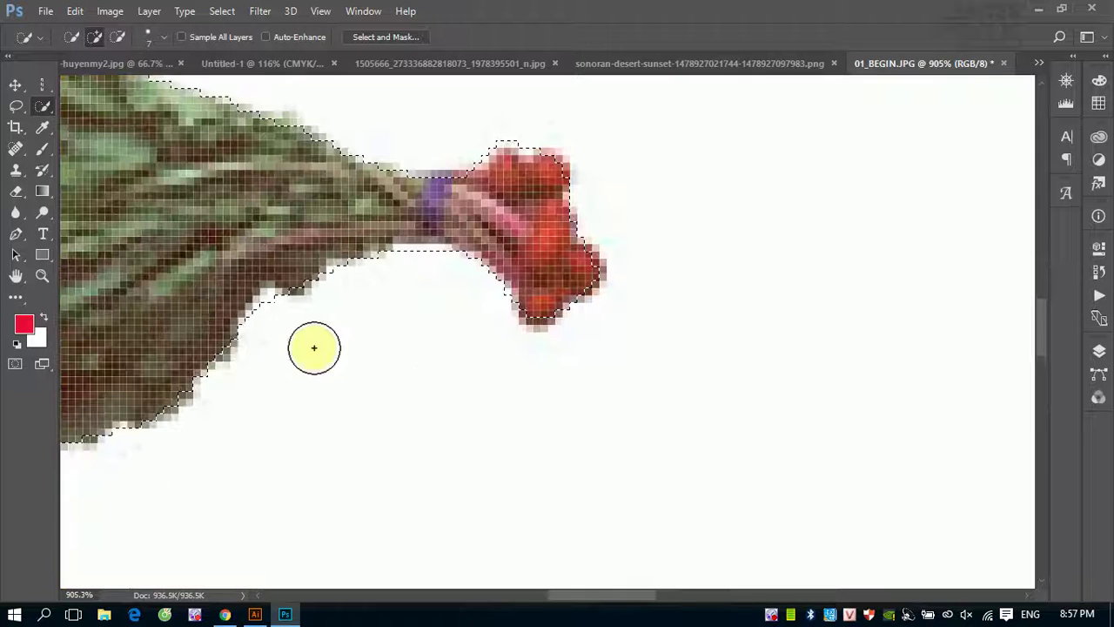
key("alt")
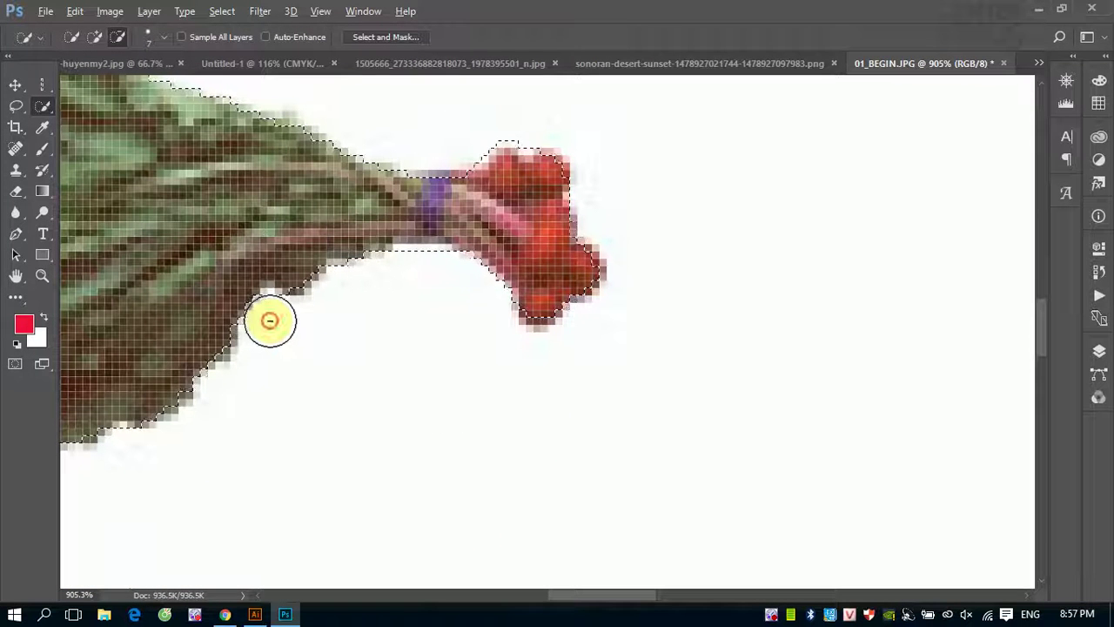
left_click(414, 271, "alt")
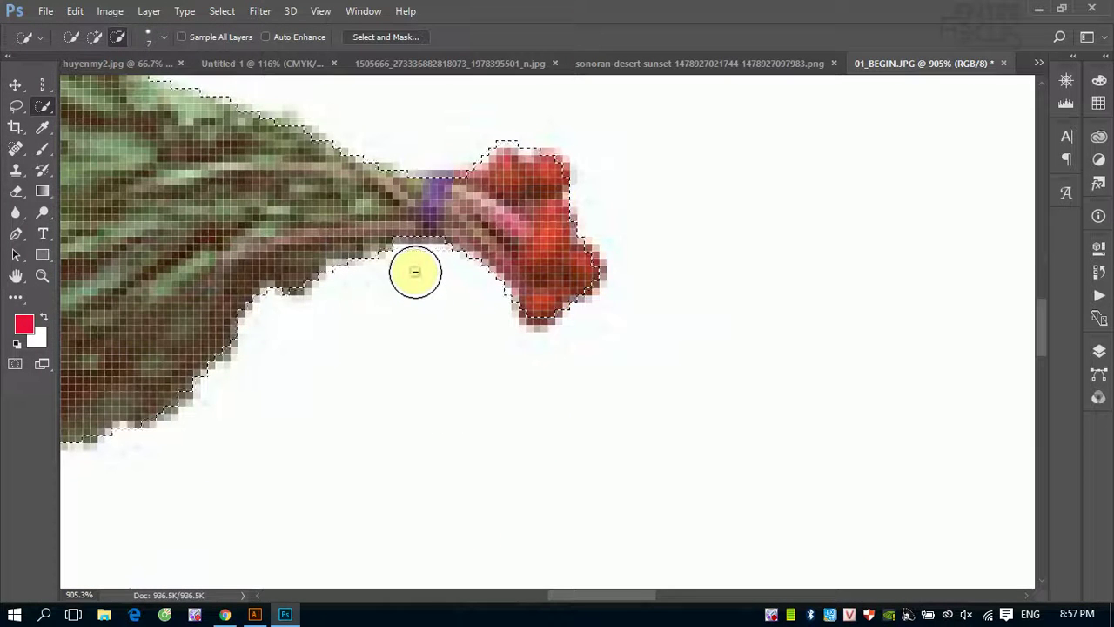
left_click(427, 195)
left_click_drag(427, 195, 427, 199)
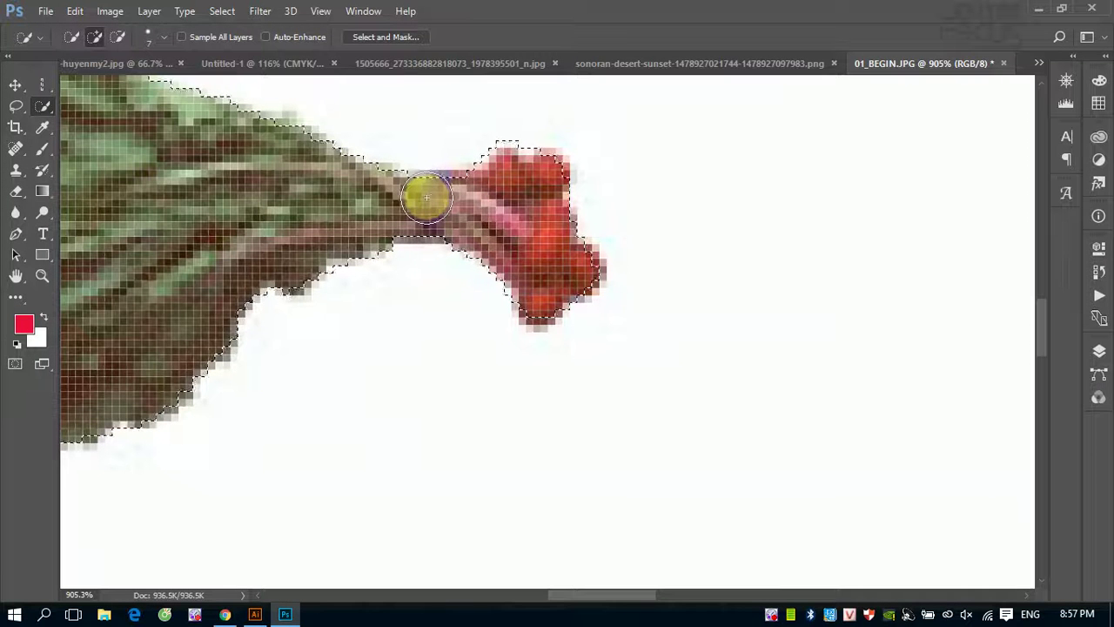